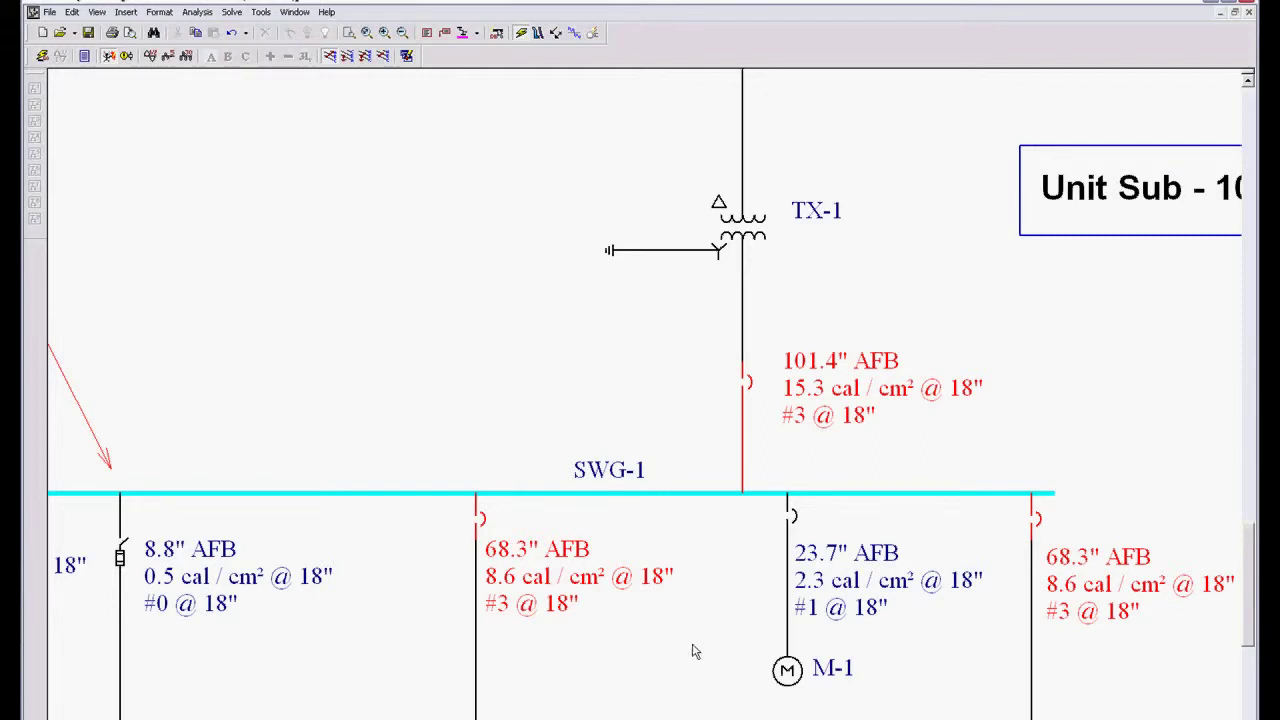
Step: Pan and zoom around the one-line diagram, selecting the M-1 motor branch
{"action": "left_click_drag", "start_coordinate": [696, 677], "coordinate": [663, 640]}
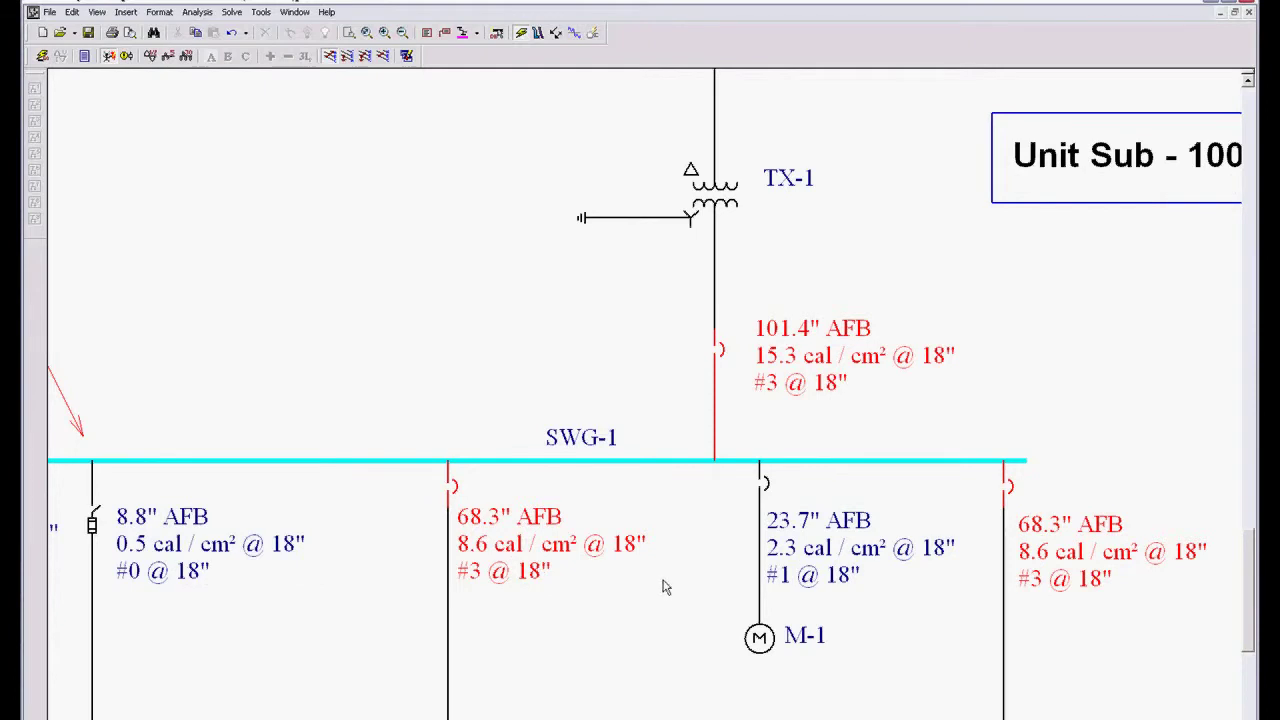
{"action": "scroll", "coordinate": [655, 605], "scroll_direction": "up", "scroll_amount": 1}
{"action": "scroll", "coordinate": [656, 605], "scroll_direction": "down", "scroll_amount": 1}
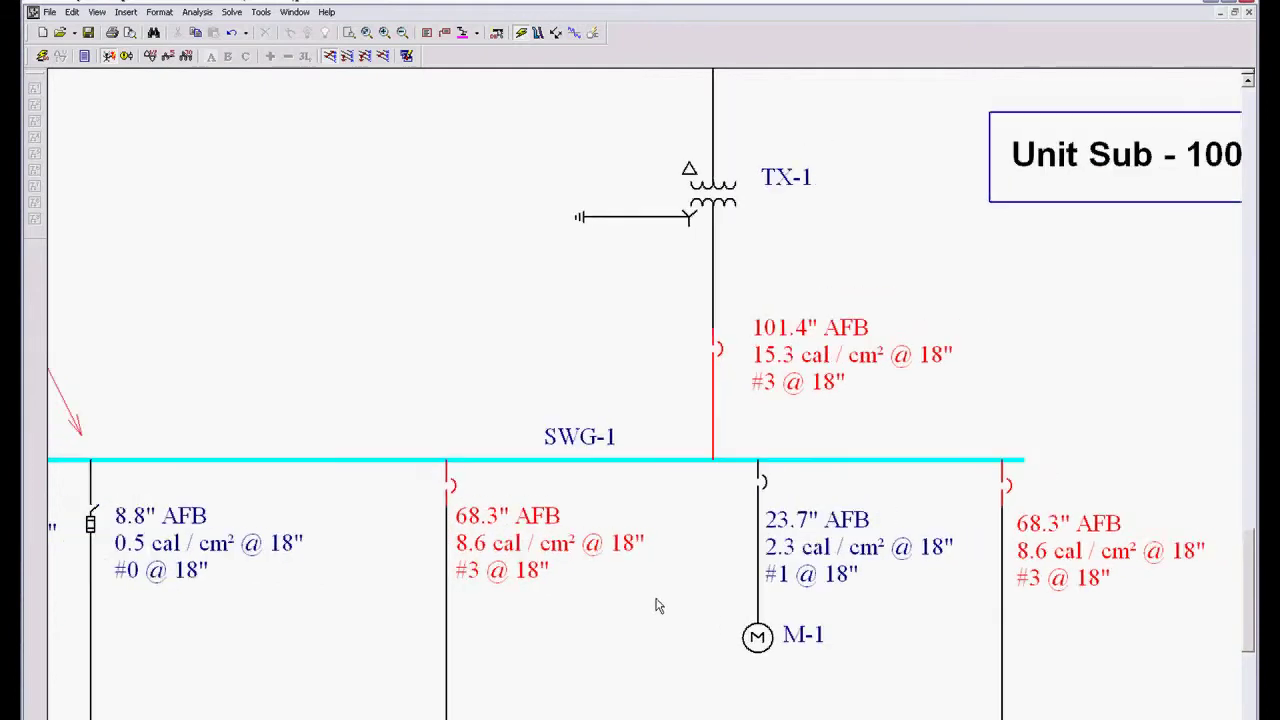
{"action": "scroll", "coordinate": [656, 605], "scroll_direction": "down", "scroll_amount": 3}
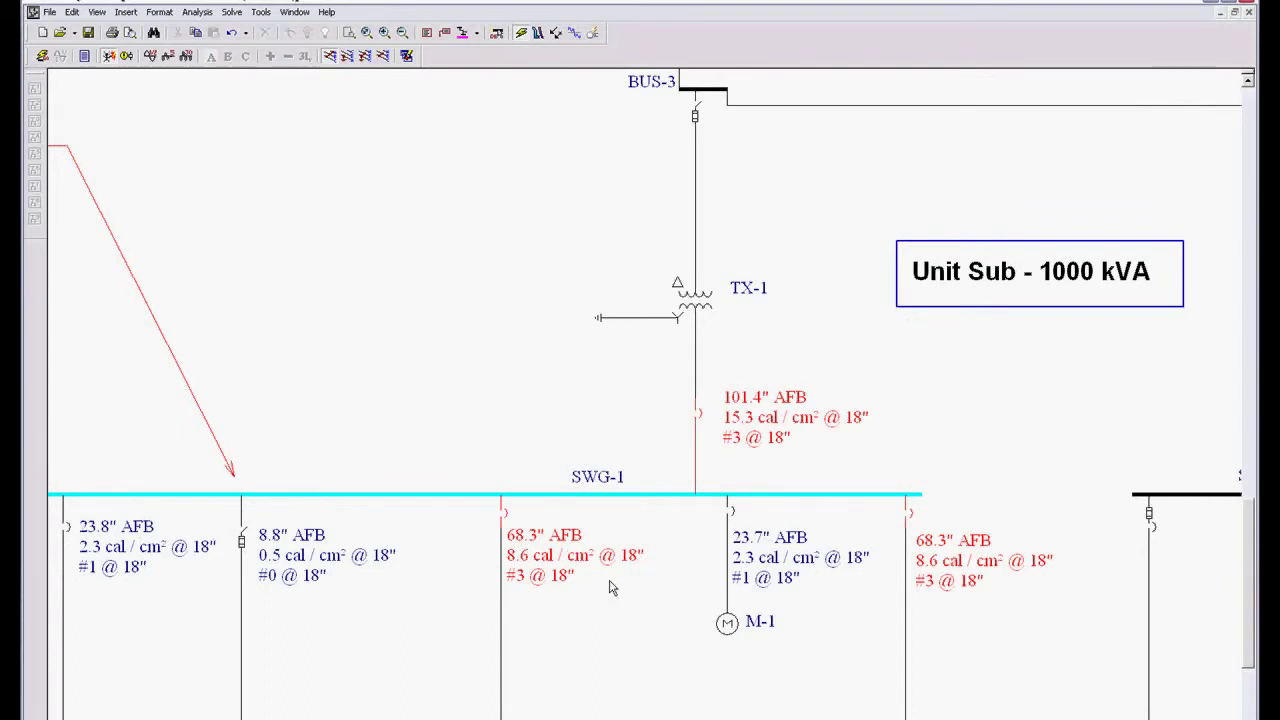
{"action": "scroll", "coordinate": [712, 599], "scroll_direction": "up", "scroll_amount": 1}
{"action": "scroll", "coordinate": [712, 599], "scroll_direction": "up", "scroll_amount": 1}
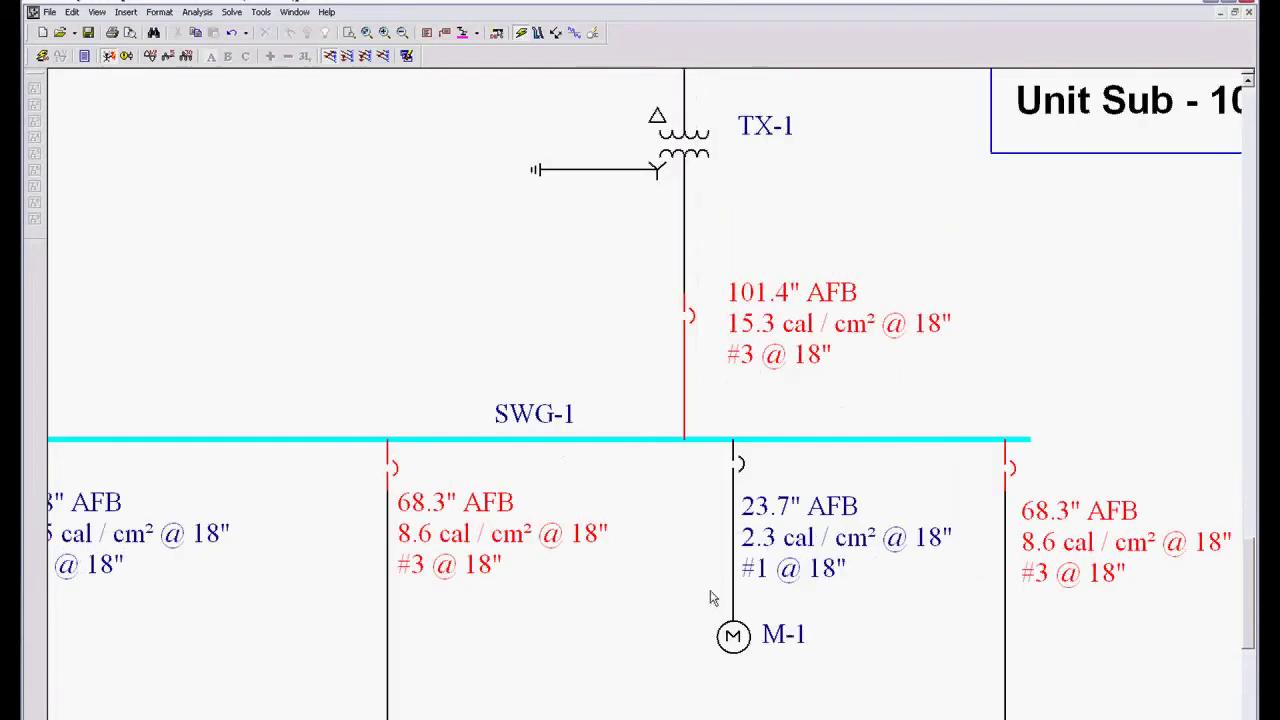
{"action": "left_click", "coordinate": [734, 542]}
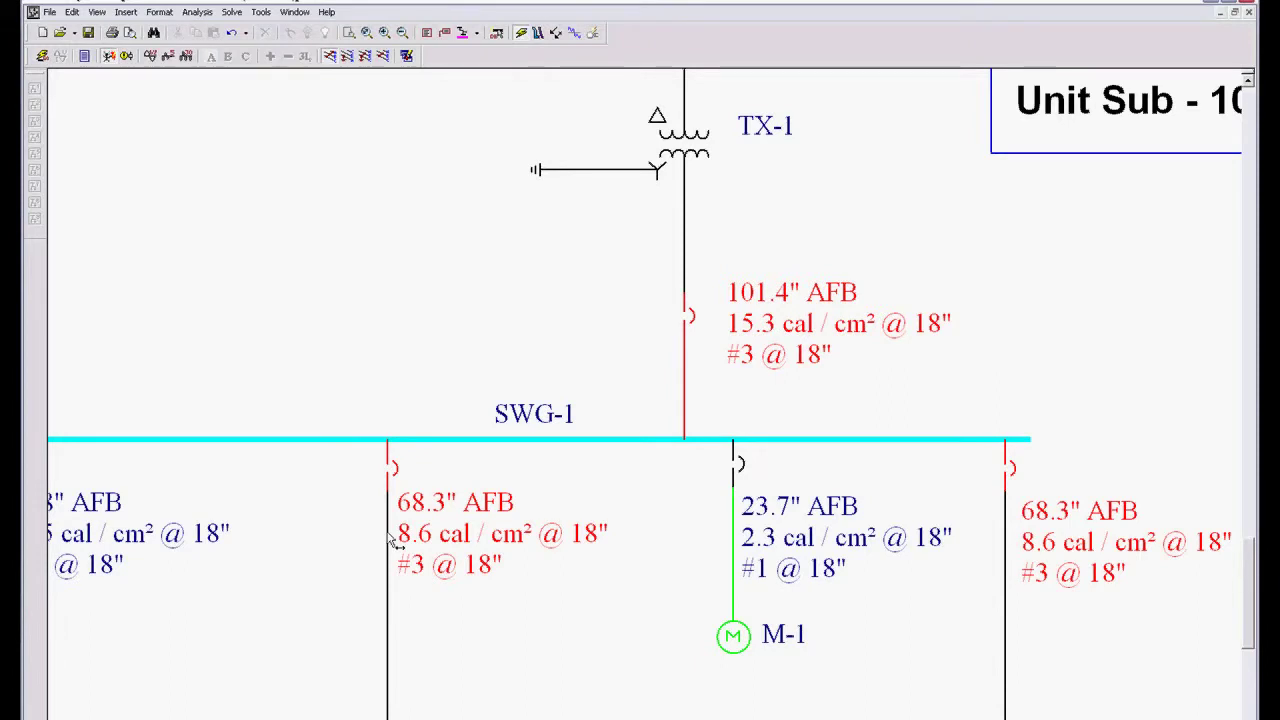
{"action": "scroll", "coordinate": [394, 538], "scroll_direction": "up", "scroll_amount": 1}
{"action": "scroll", "coordinate": [430, 555], "scroll_direction": "up", "scroll_amount": 1}
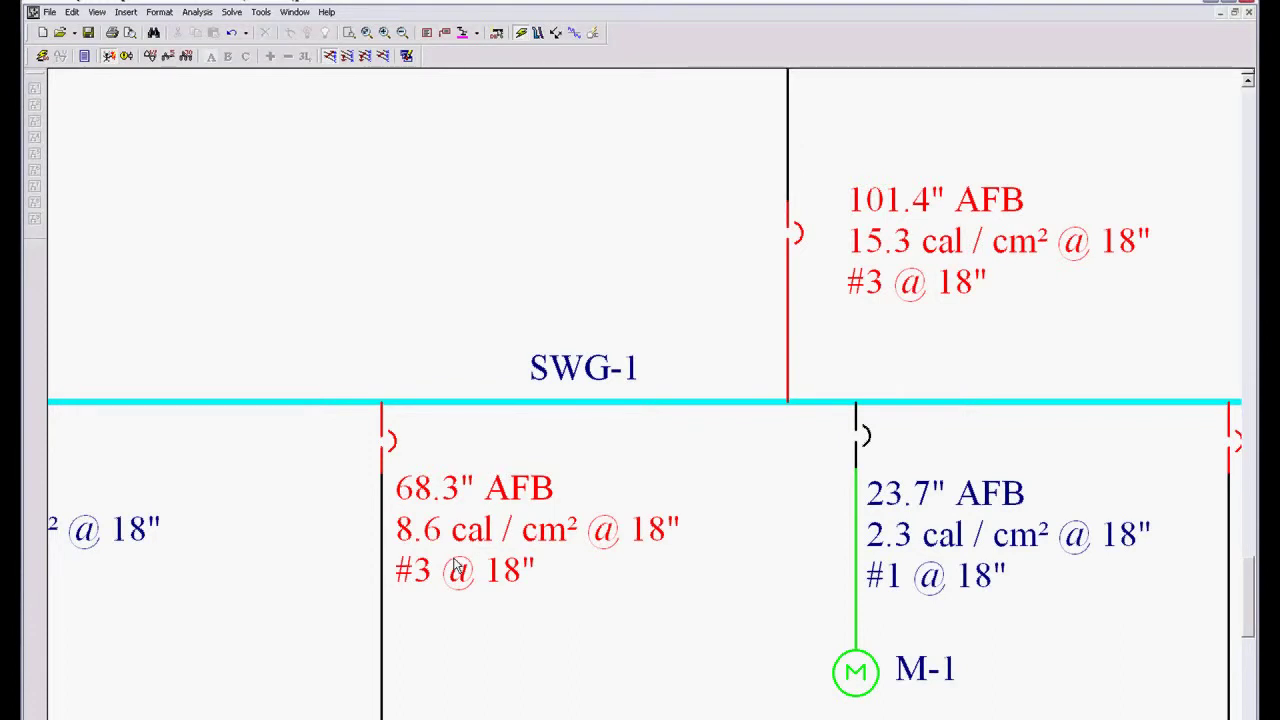
{"action": "scroll", "coordinate": [455, 567], "scroll_direction": "down", "scroll_amount": 1}
{"action": "scroll", "coordinate": [455, 567], "scroll_direction": "down", "scroll_amount": 1}
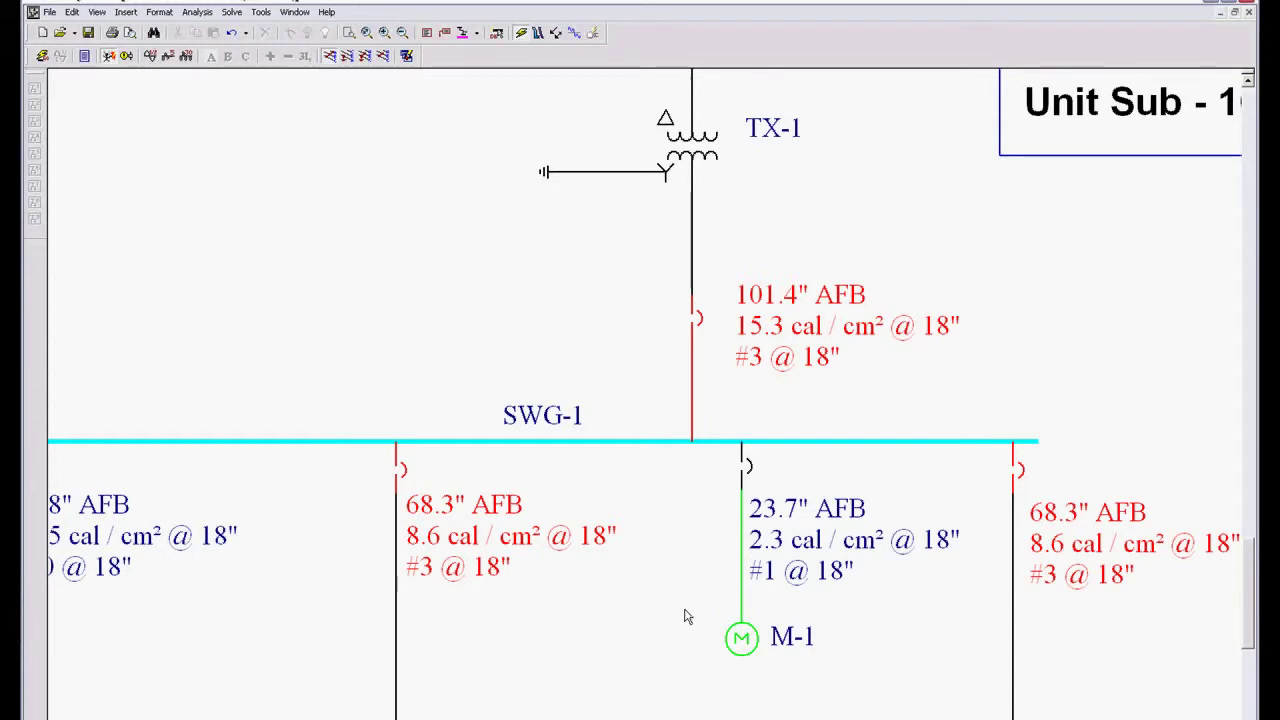
{"action": "scroll", "coordinate": [685, 616], "scroll_direction": "up", "scroll_amount": 1}
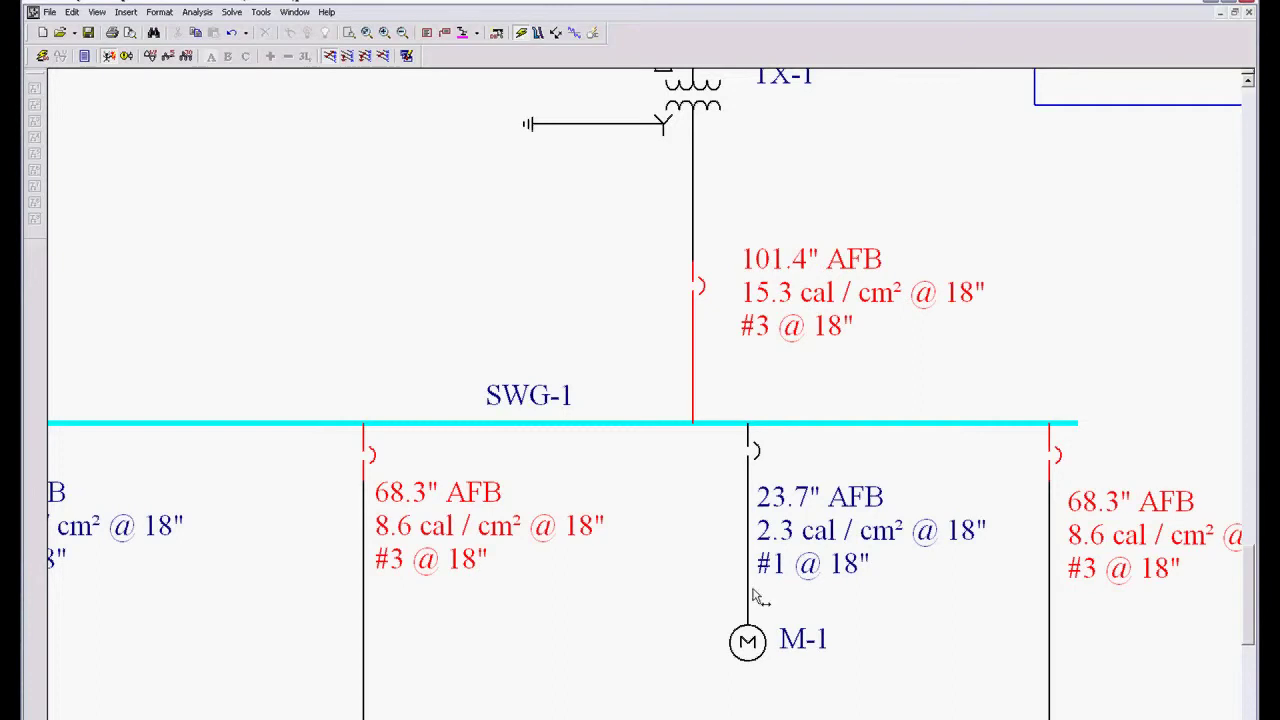
{"action": "scroll", "coordinate": [792, 560], "scroll_direction": "up", "scroll_amount": 1}
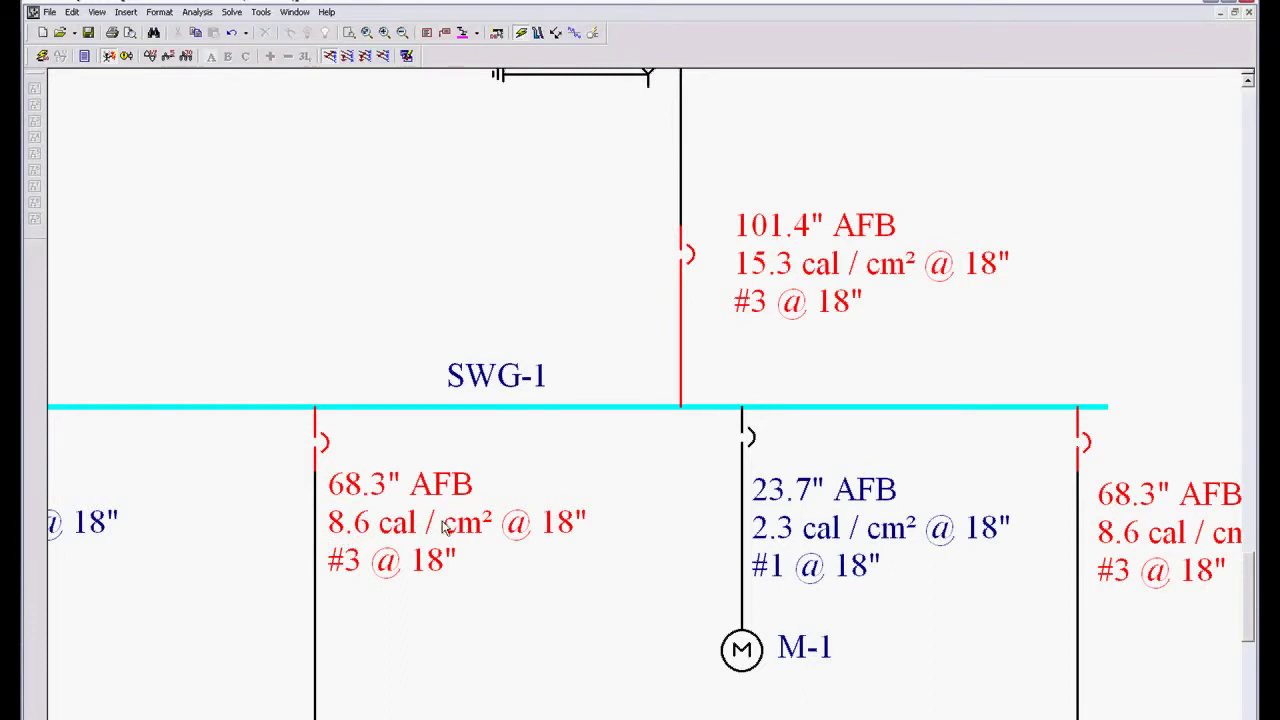
{"action": "scroll", "coordinate": [466, 533], "scroll_direction": "down", "scroll_amount": 1}
{"action": "scroll", "coordinate": [466, 533], "scroll_direction": "down", "scroll_amount": 1}
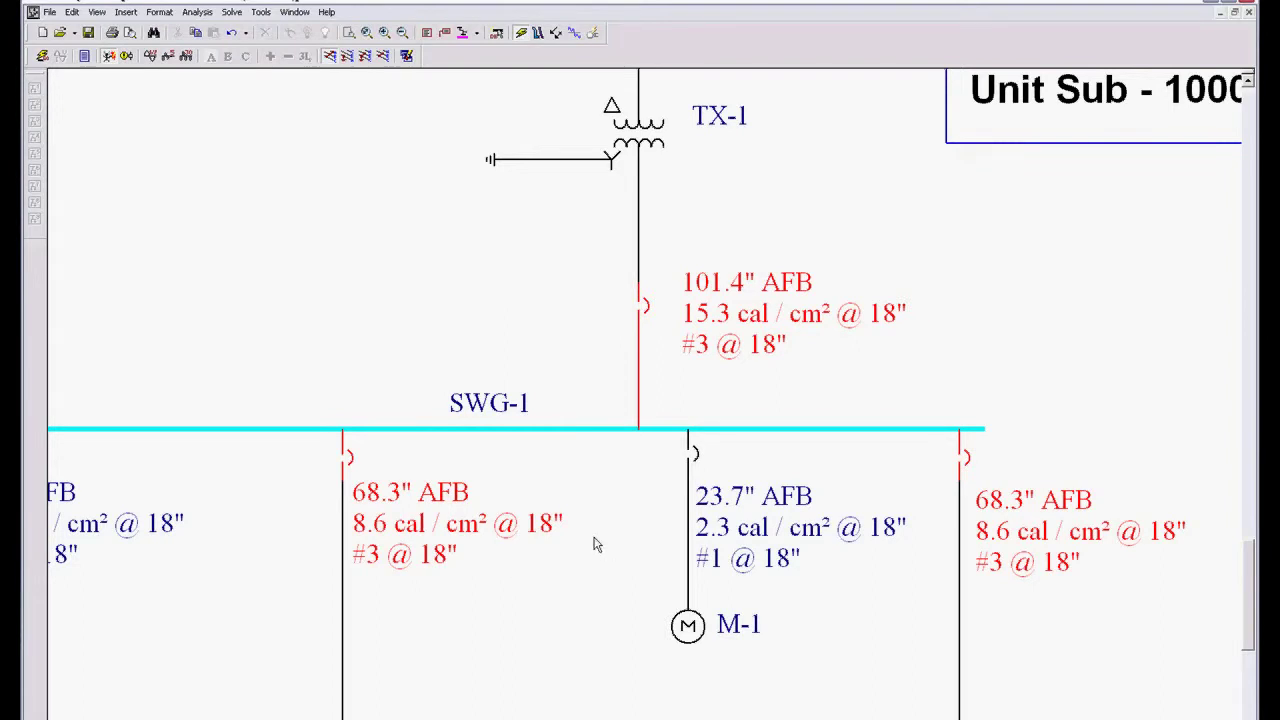
{"action": "scroll", "coordinate": [590, 547], "scroll_direction": "down", "scroll_amount": 1}
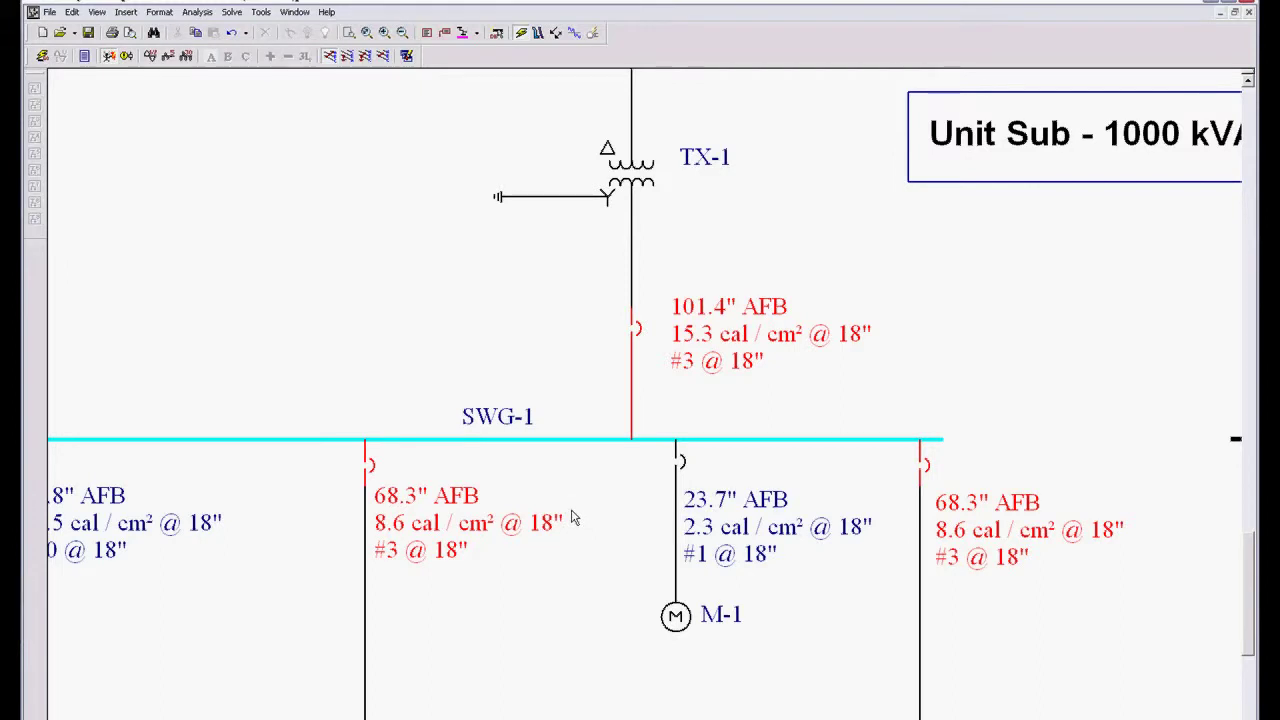
Step: Set the Short Circuit Options worst-case arc flash output to Excluding Main
{"action": "left_click", "coordinate": [262, 12]}
{"action": "left_click", "coordinate": [297, 62]}
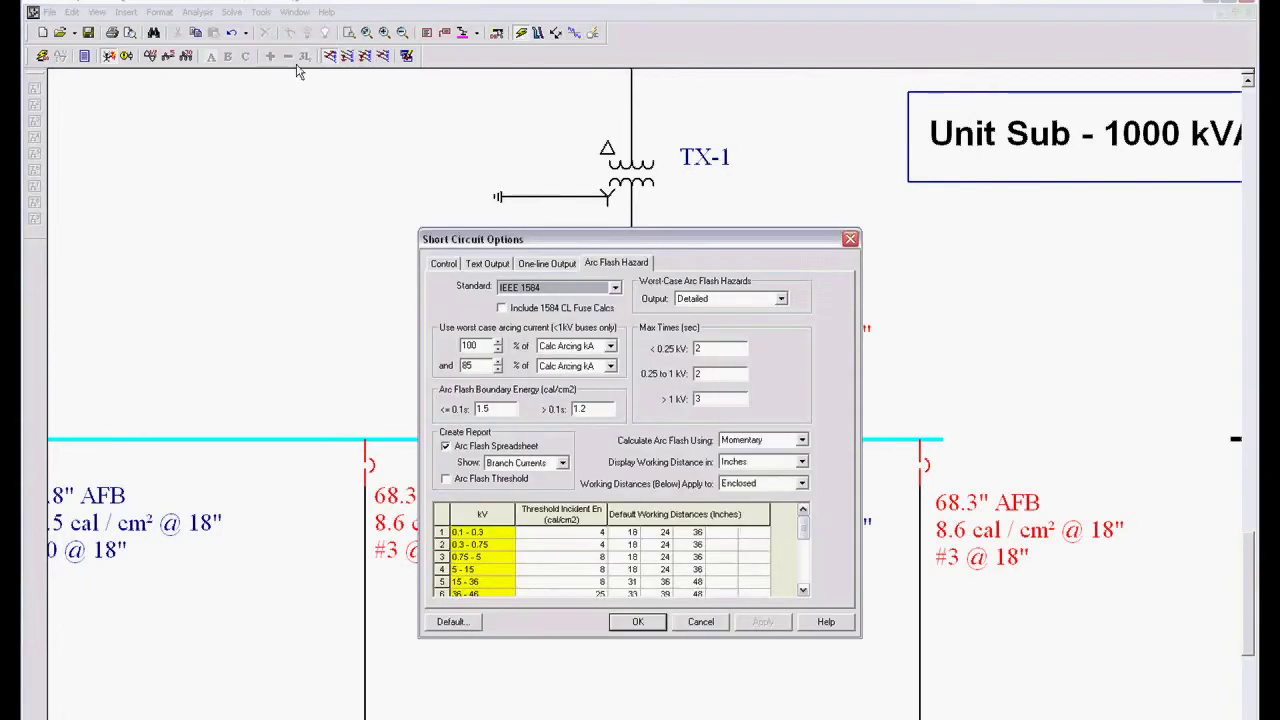
{"action": "left_click", "coordinate": [781, 301]}
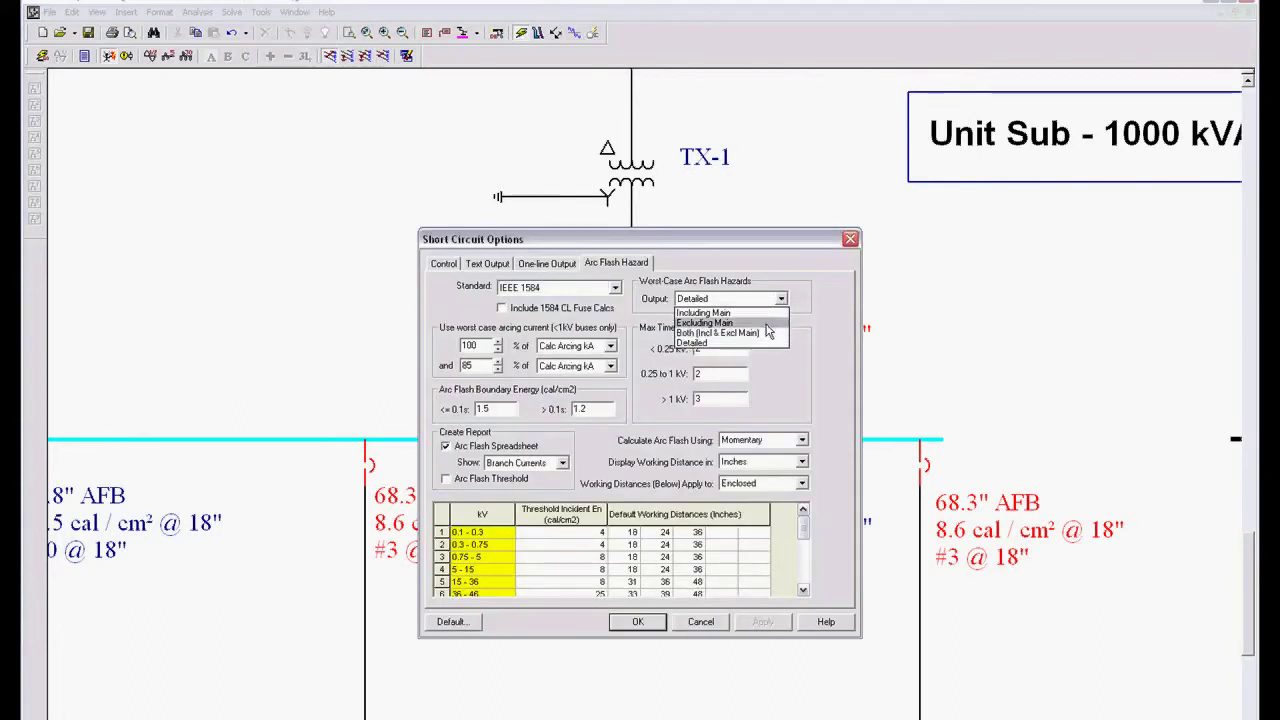
{"action": "left_click", "coordinate": [758, 322]}
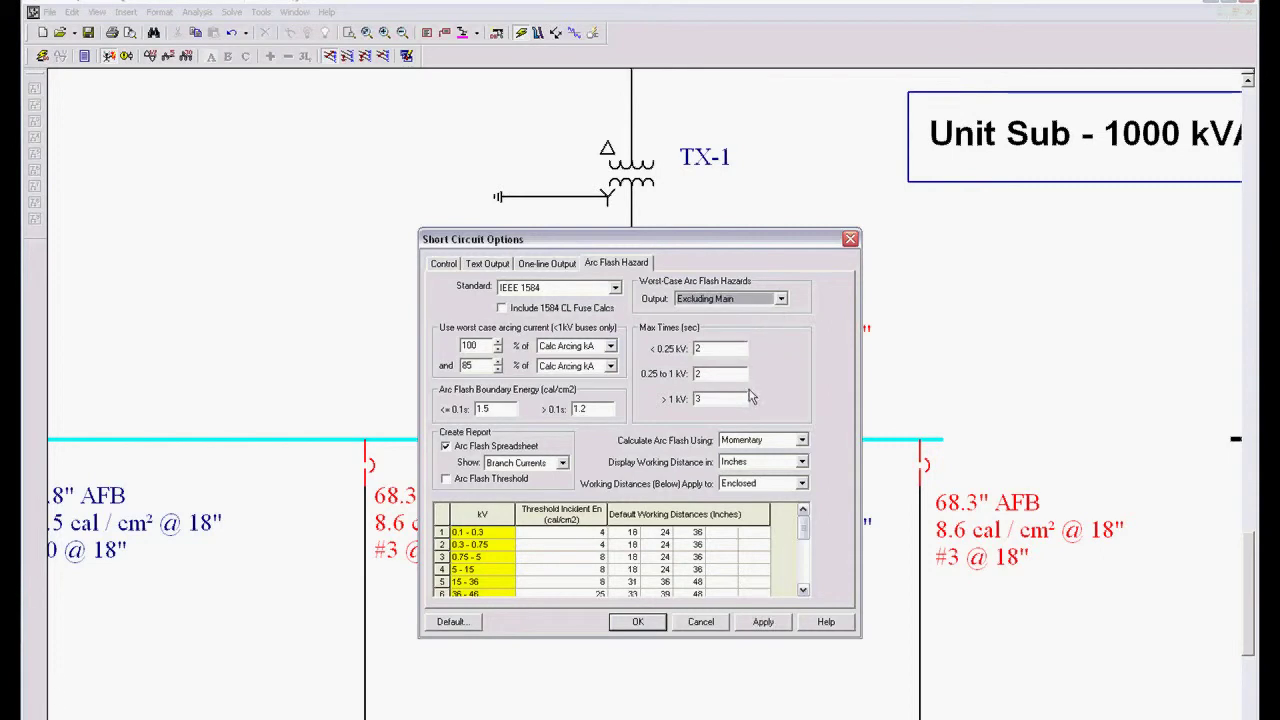
{"action": "left_click", "coordinate": [636, 622]}
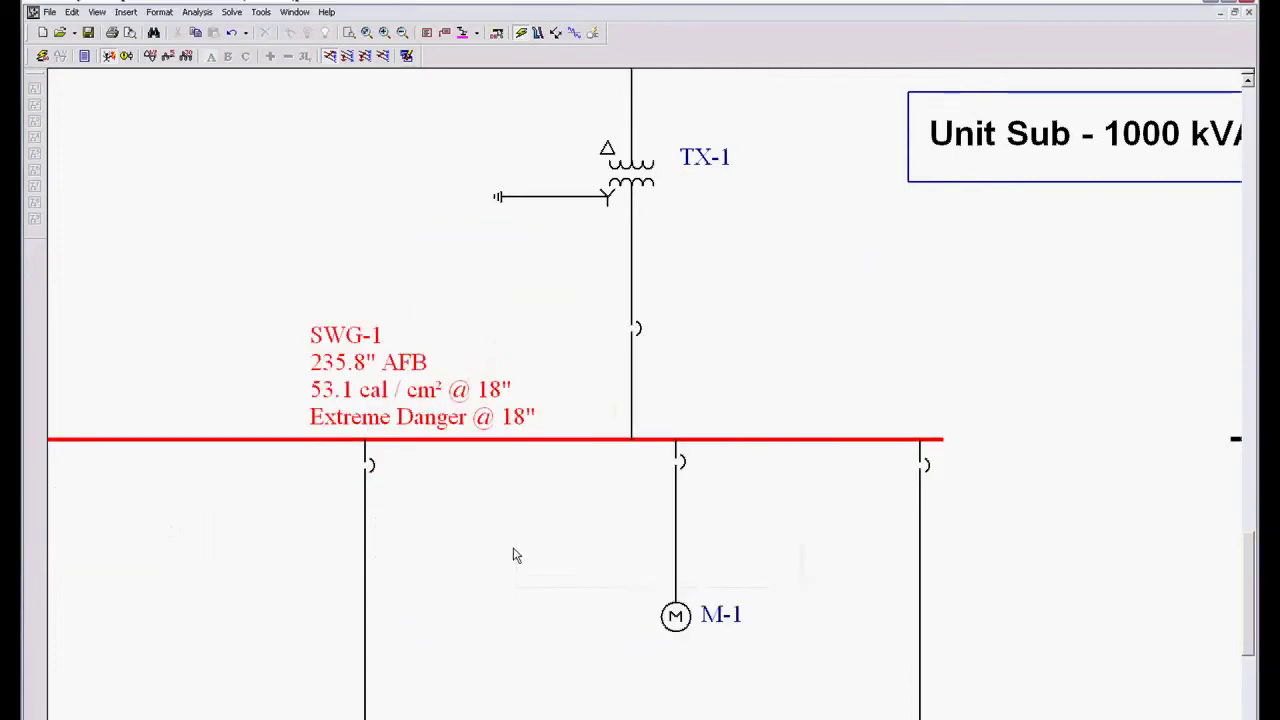
{"action": "left_click_drag", "start_coordinate": [514, 552], "coordinate": [611, 606]}
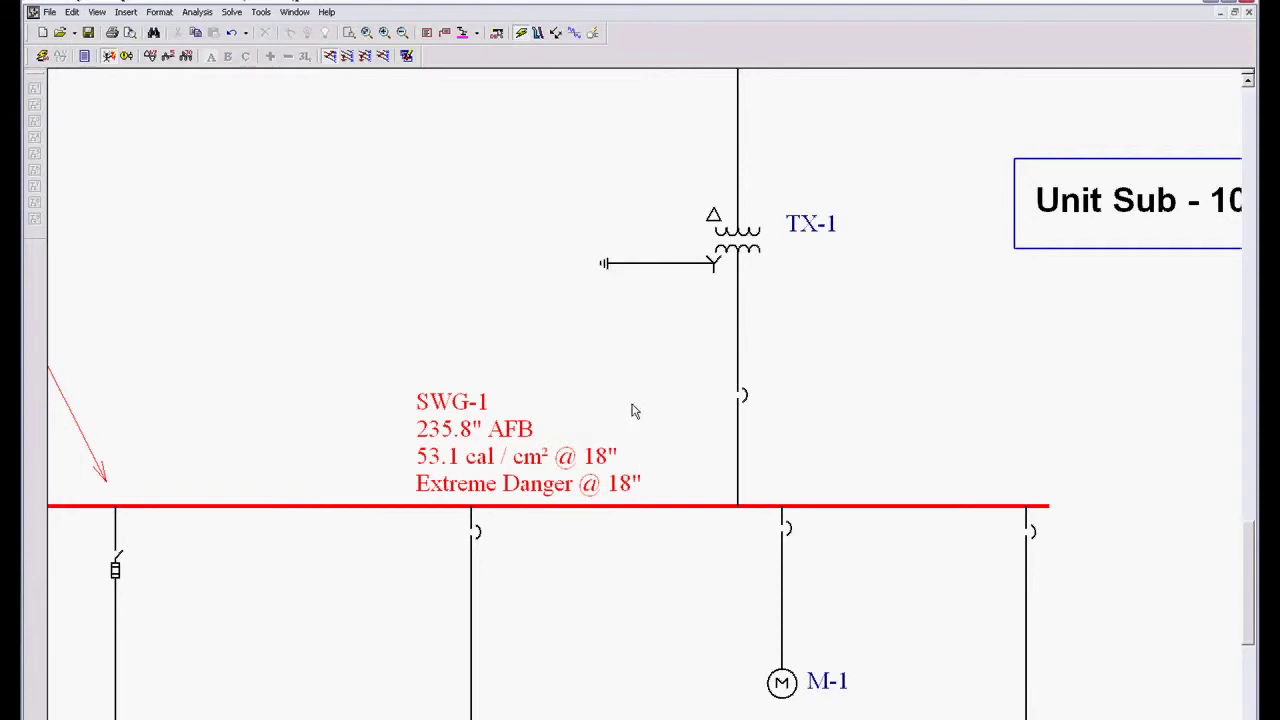
{"action": "left_click_drag", "start_coordinate": [650, 403], "coordinate": [607, 527]}
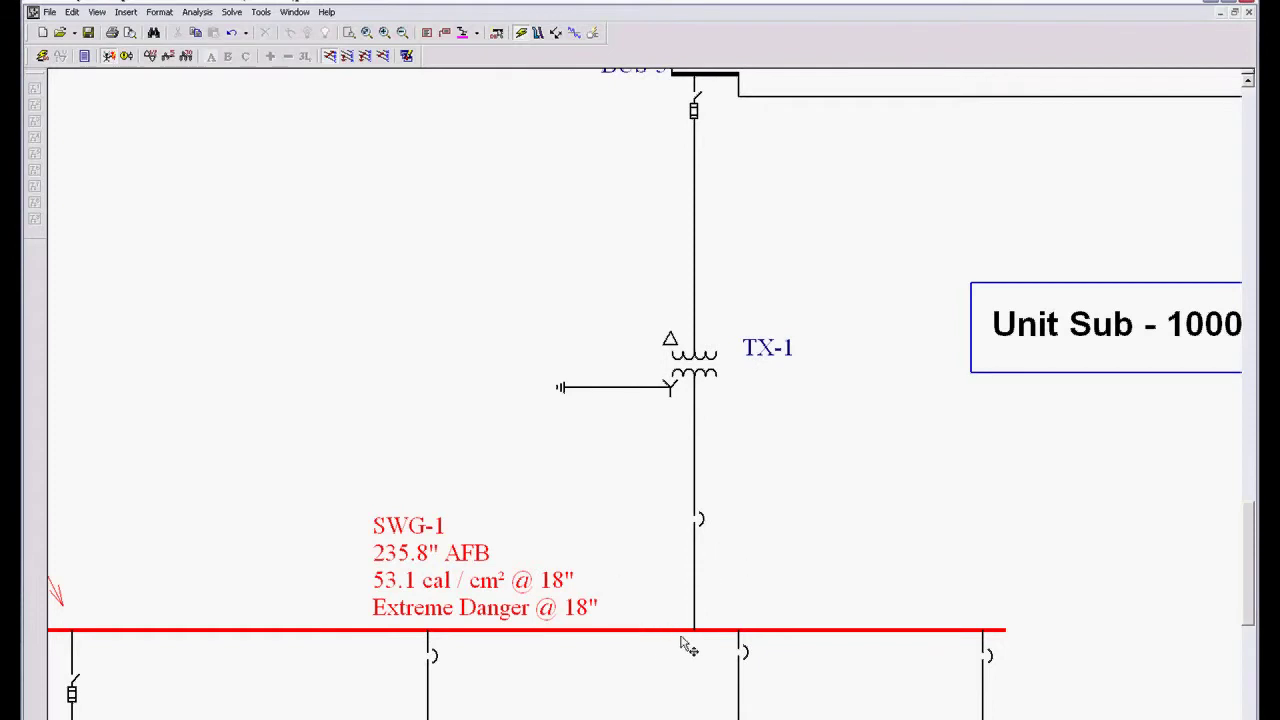
{"action": "left_click_drag", "start_coordinate": [700, 520], "coordinate": [700, 565]}
{"action": "mouse_move", "coordinate": [720, 508]}
{"action": "left_mouse_down"}
{"action": "mouse_move", "coordinate": [716, 490]}
{"action": "mouse_move", "coordinate": [677, 603]}
{"action": "left_mouse_up"}
{"action": "scroll", "coordinate": [677, 603], "scroll_direction": "down", "scroll_amount": 1}
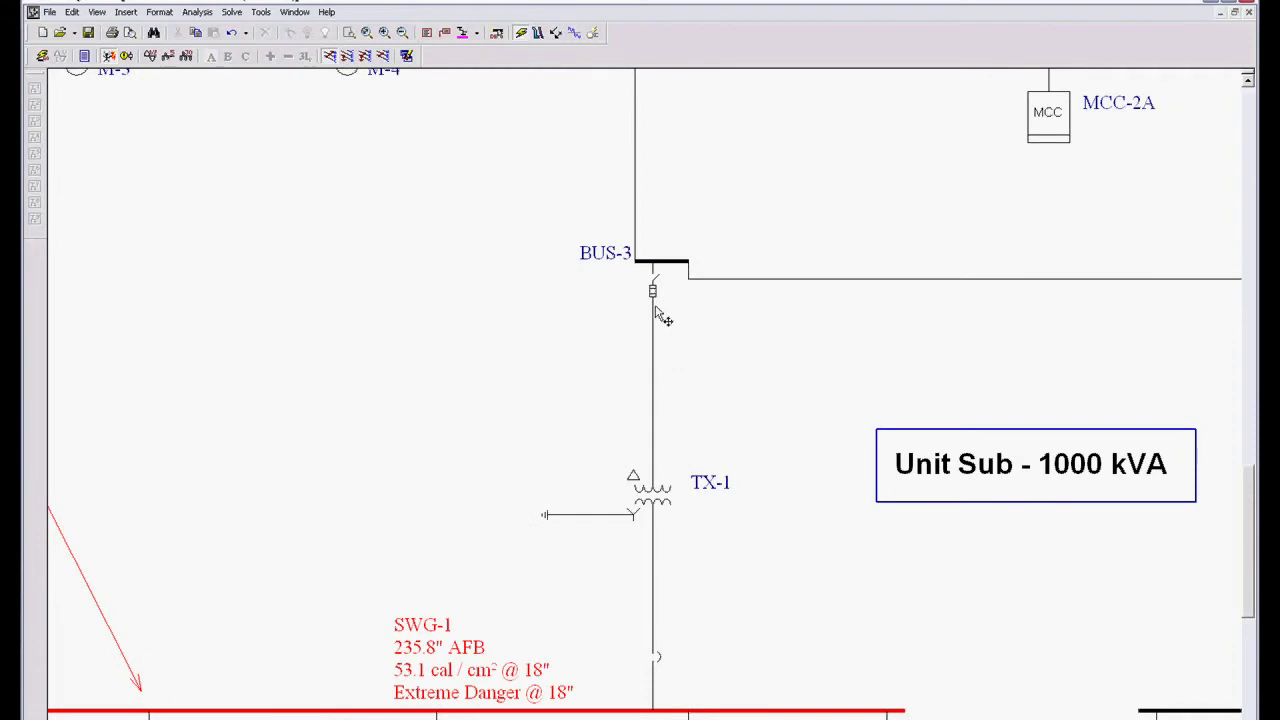
{"action": "left_click_drag", "start_coordinate": [729, 114], "coordinate": [637, 397]}
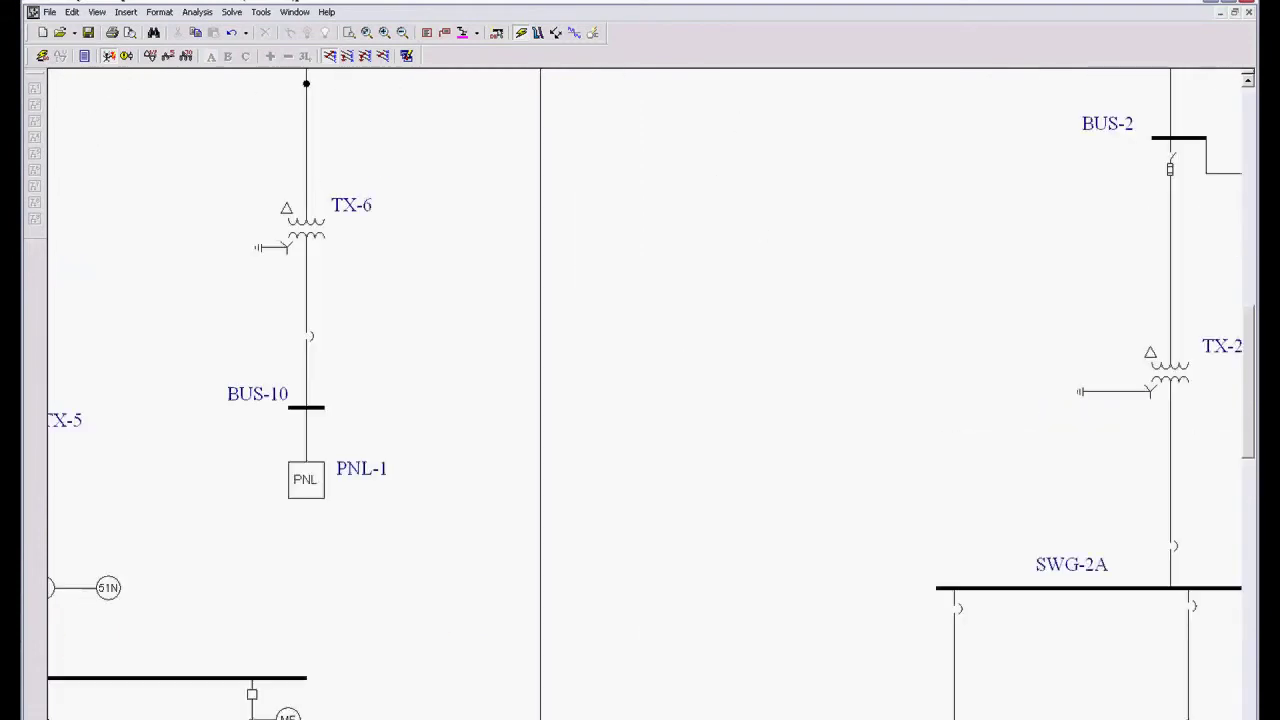
{"action": "left_click_drag", "start_coordinate": [612, 249], "coordinate": [703, 411]}
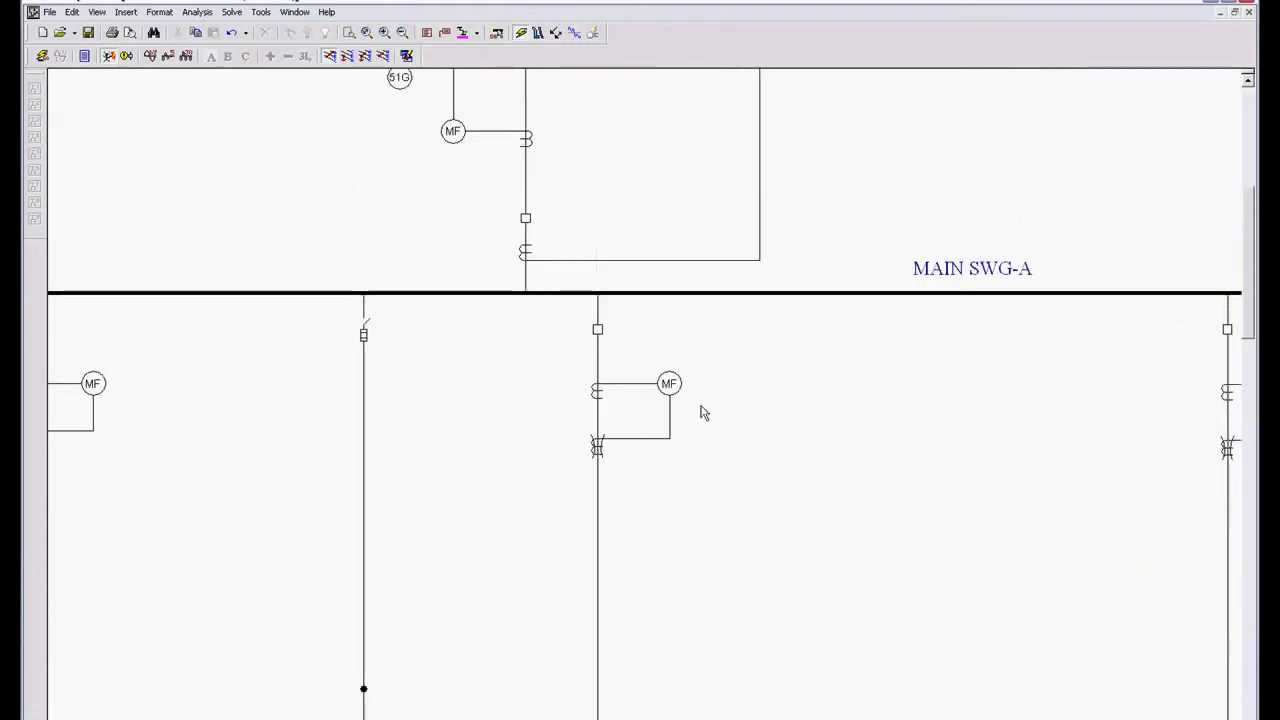
{"action": "scroll", "coordinate": [677, 403], "scroll_direction": "up", "scroll_amount": 1}
{"action": "left_click_drag", "start_coordinate": [640, 297], "coordinate": [694, 603]}
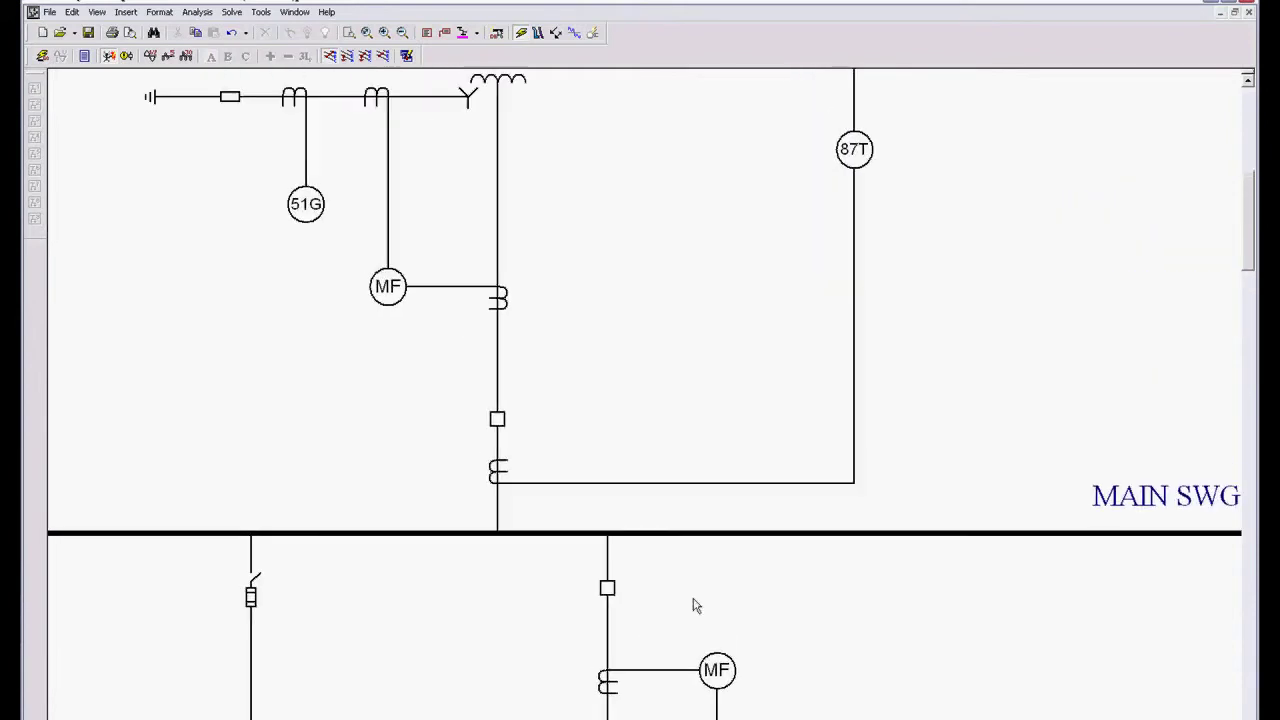
{"action": "scroll", "coordinate": [550, 245], "scroll_direction": "up", "scroll_amount": 3}
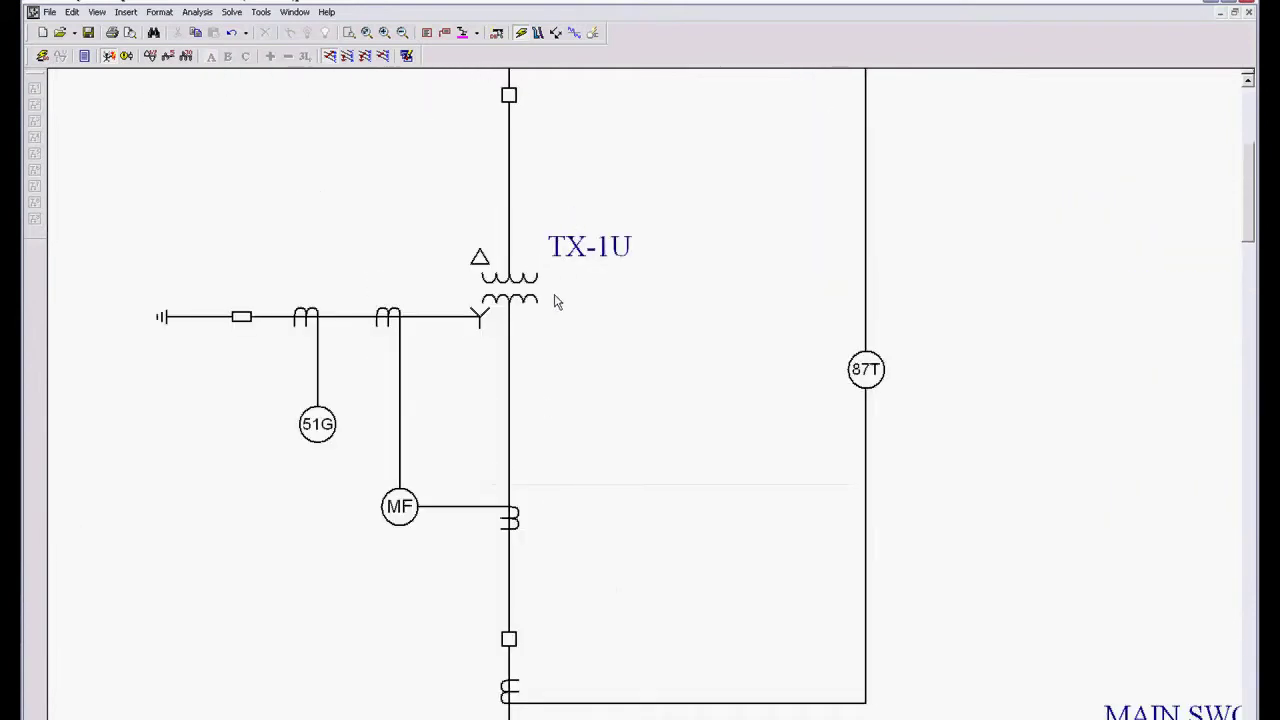
{"action": "left_click", "coordinate": [368, 57]}
{"action": "scroll", "coordinate": [563, 571], "scroll_direction": "up", "scroll_amount": 1}
Step: Zoom to SWG-1, box-select the bus and its feeders, and run arc flash on them
{"action": "scroll", "coordinate": [563, 573], "scroll_direction": "up", "scroll_amount": 2}
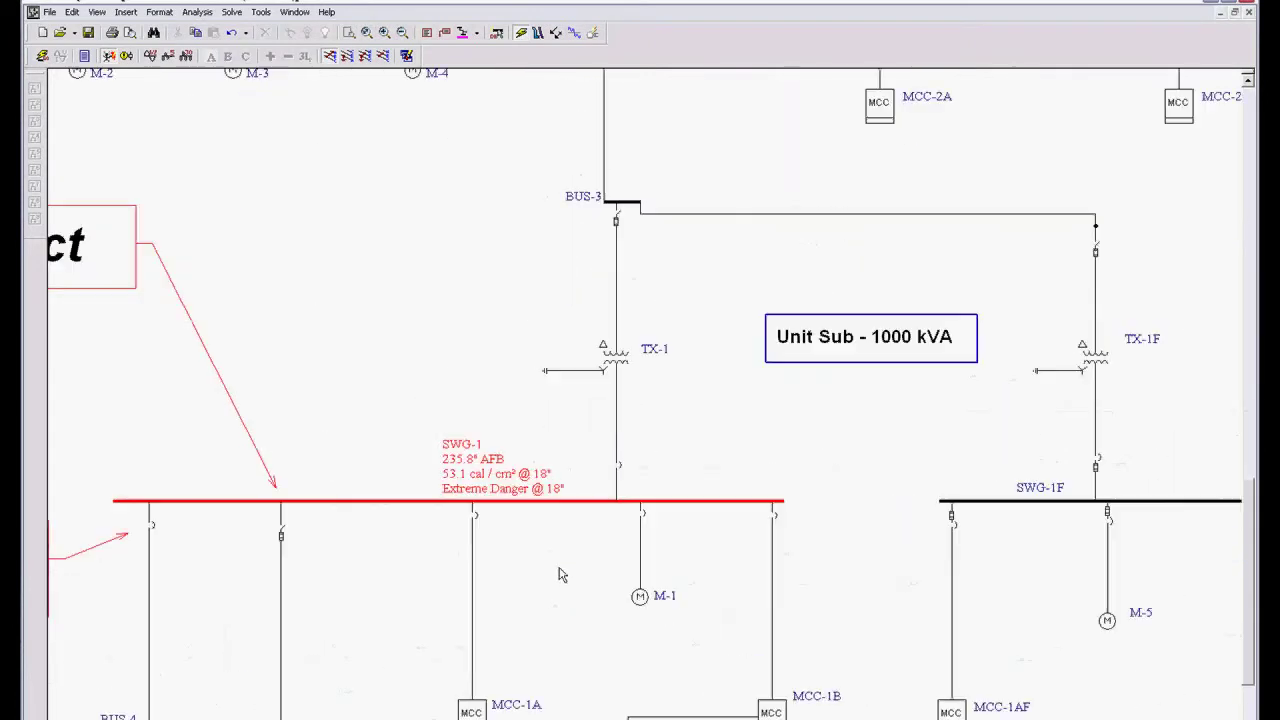
{"action": "scroll", "coordinate": [560, 555], "scroll_direction": "up", "scroll_amount": 1}
{"action": "scroll", "coordinate": [558, 546], "scroll_direction": "up", "scroll_amount": 1}
{"action": "scroll", "coordinate": [566, 606], "scroll_direction": "up", "scroll_amount": 1}
{"action": "scroll", "coordinate": [540, 580], "scroll_direction": "up", "scroll_amount": 1}
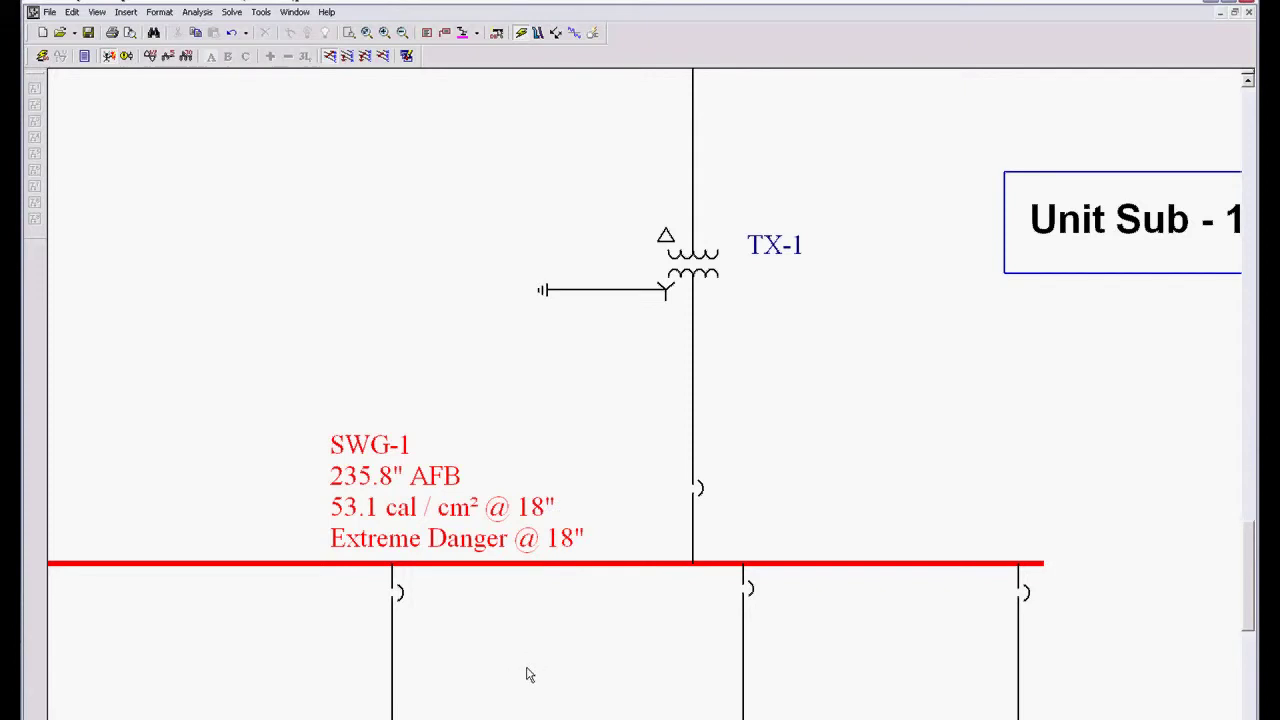
{"action": "left_click_drag", "start_coordinate": [526, 676], "coordinate": [576, 628]}
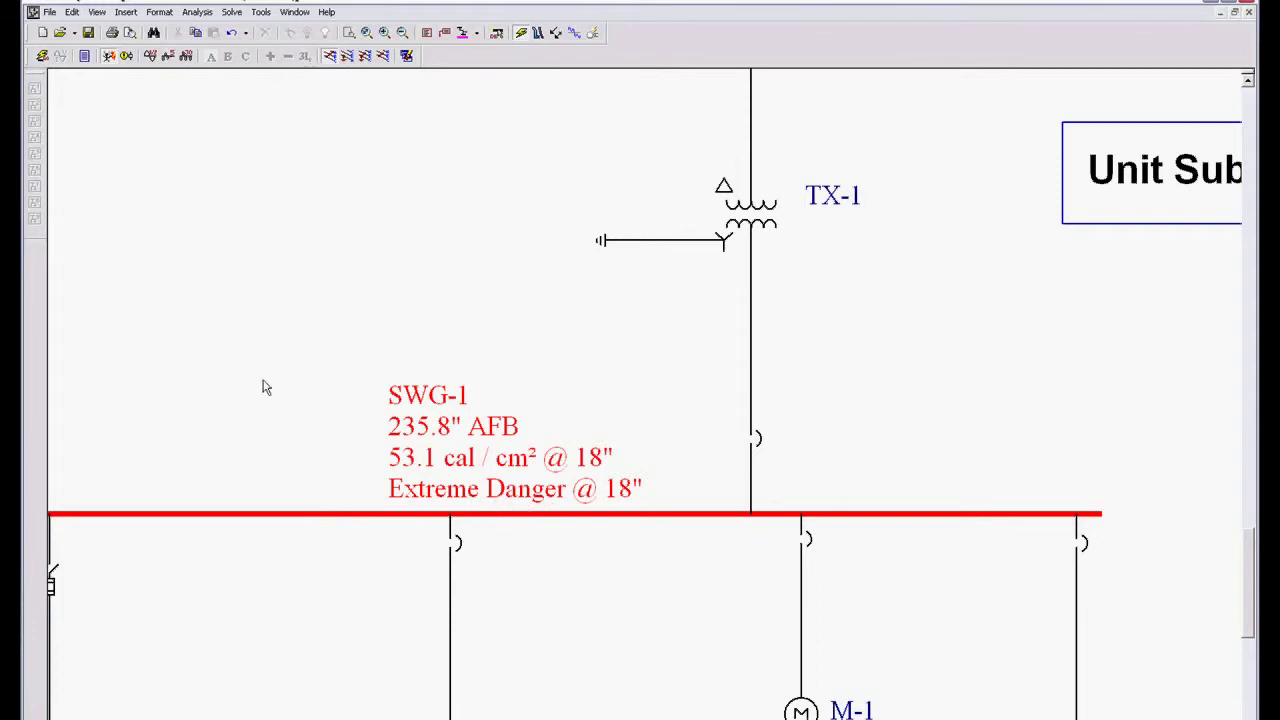
{"action": "mouse_move", "coordinate": [254, 375]}
{"action": "left_mouse_down"}
{"action": "mouse_move", "coordinate": [1122, 644]}
{"action": "mouse_move", "coordinate": [320, 414]}
{"action": "left_mouse_up"}
{"action": "scroll", "coordinate": [517, 481], "scroll_direction": "down", "scroll_amount": 1}
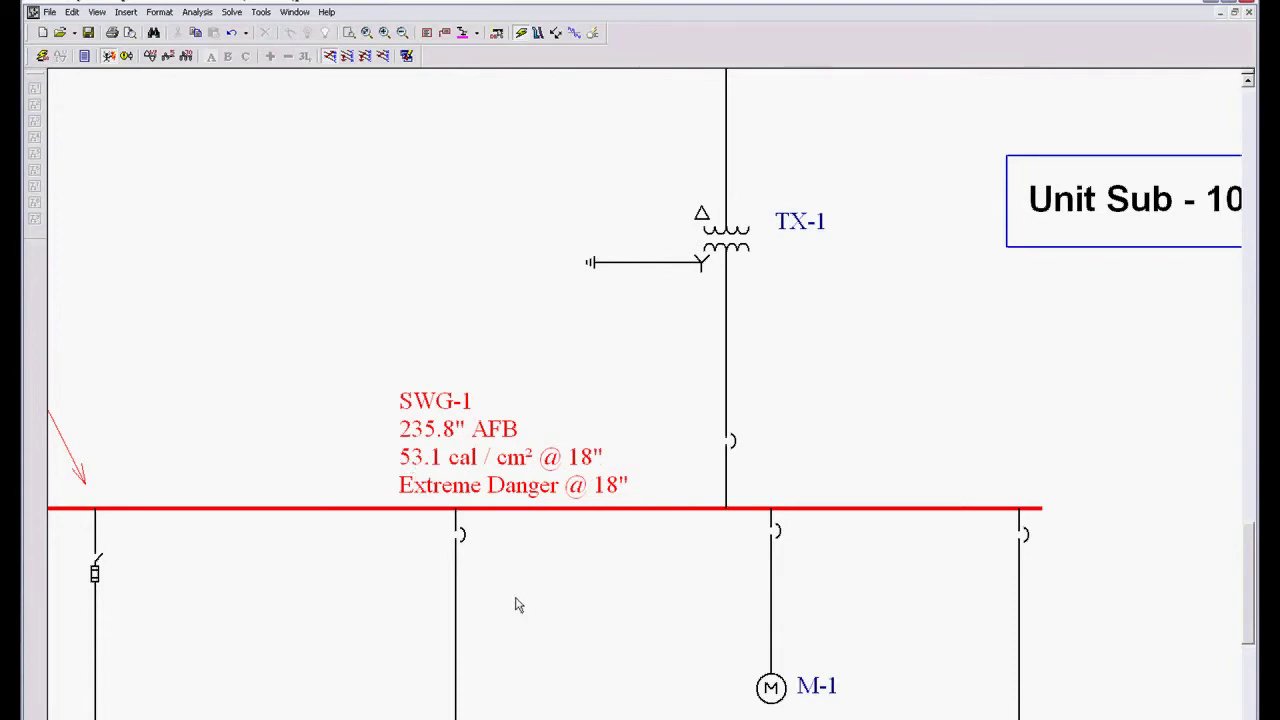
{"action": "scroll", "coordinate": [512, 560], "scroll_direction": "down", "scroll_amount": 3}
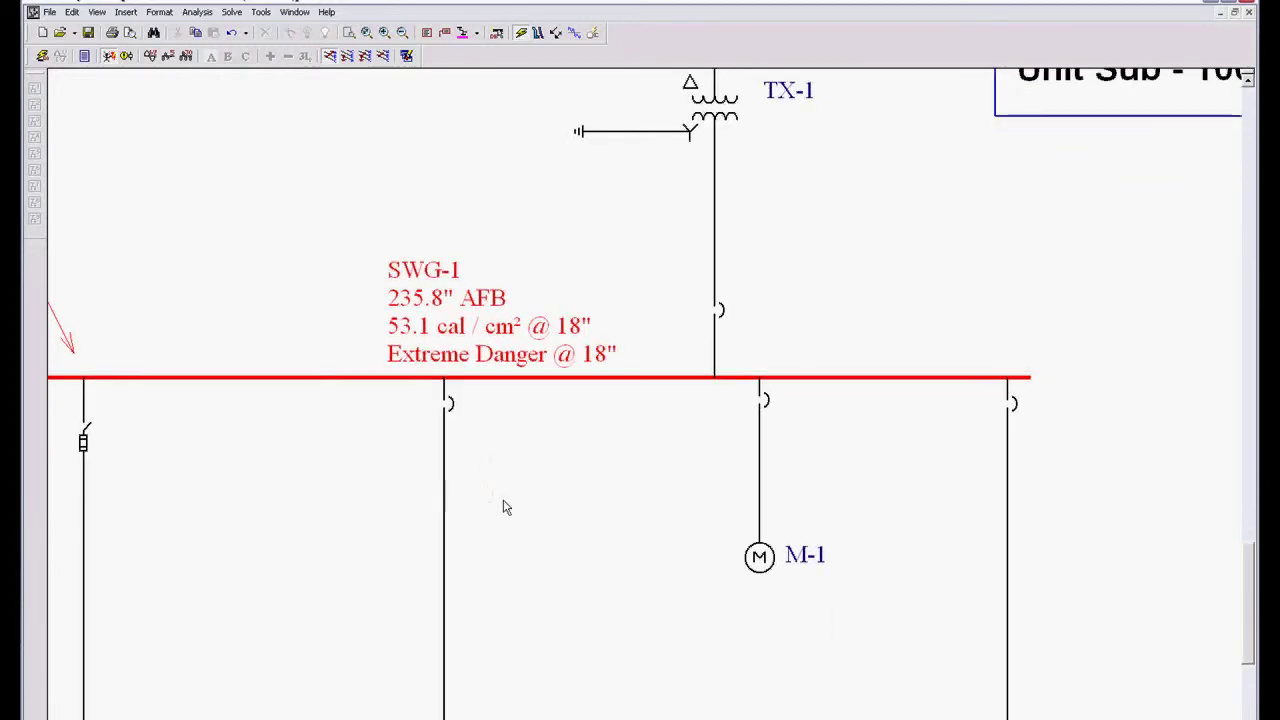
{"action": "left_click", "coordinate": [41, 55]}
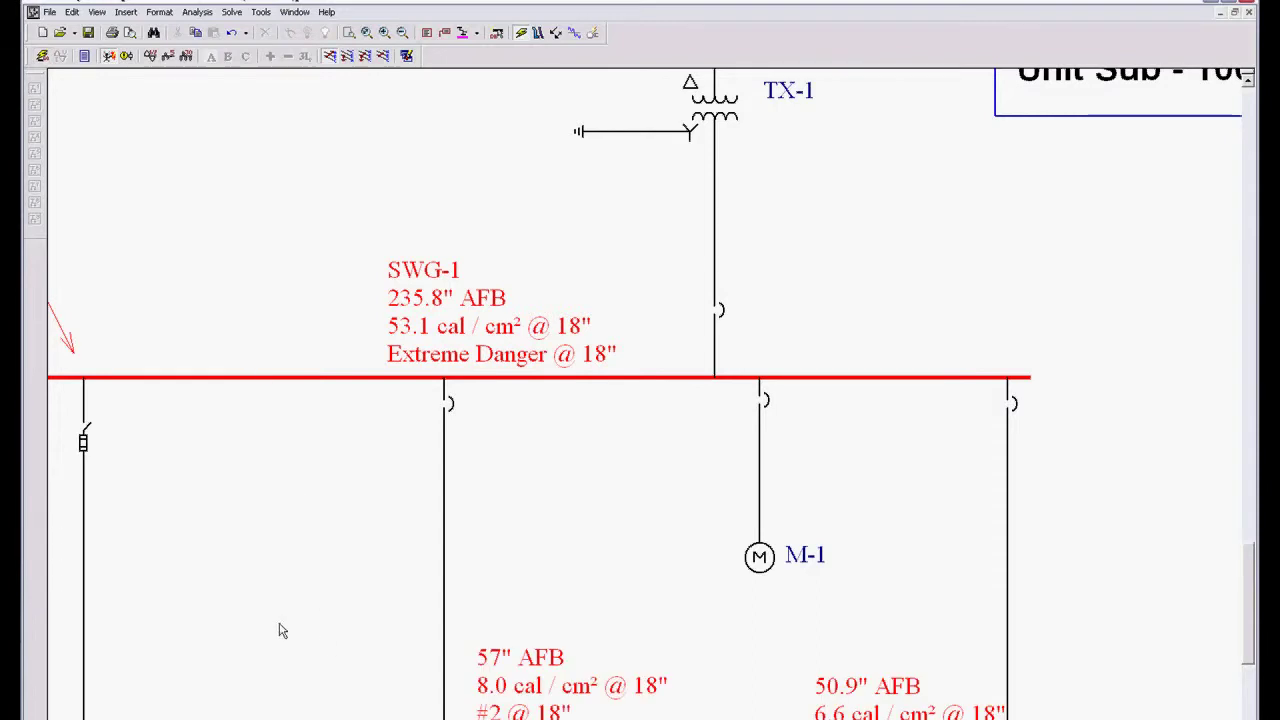
{"action": "scroll", "coordinate": [284, 631], "scroll_direction": "down", "scroll_amount": 2}
{"action": "scroll", "coordinate": [357, 646], "scroll_direction": "up", "scroll_amount": 1}
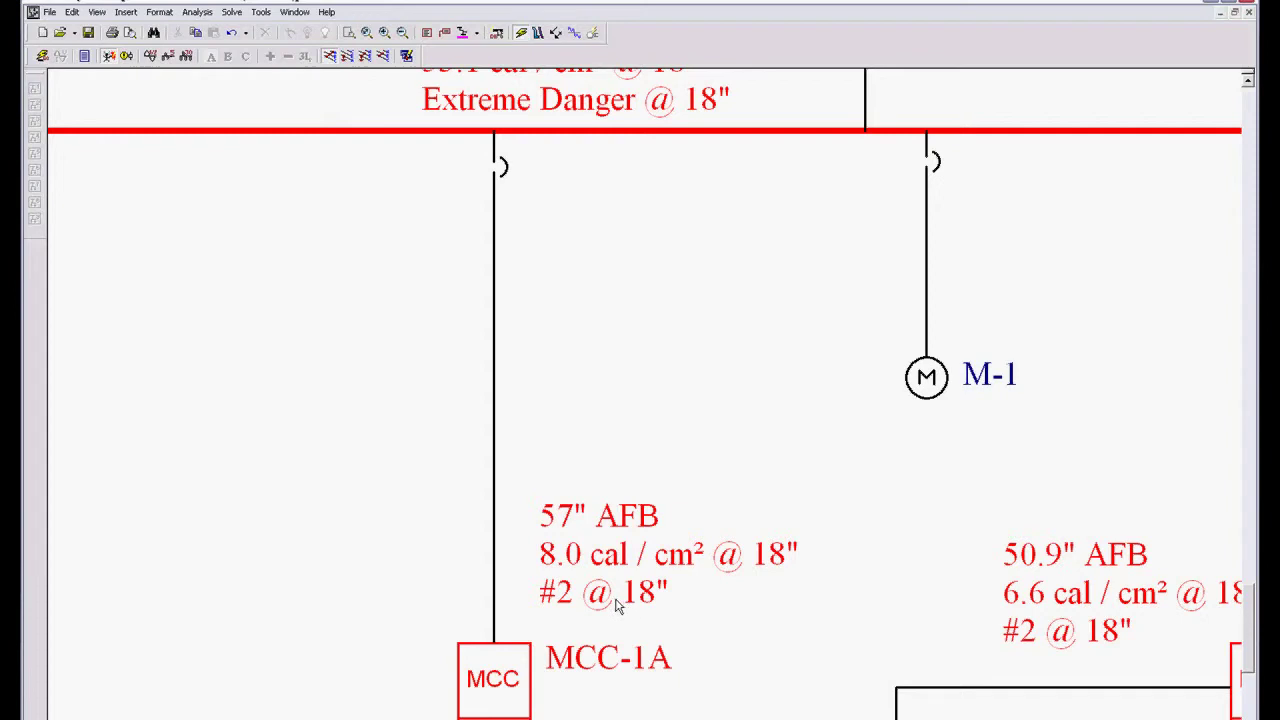
{"action": "scroll", "coordinate": [537, 660], "scroll_direction": "up", "scroll_amount": 1}
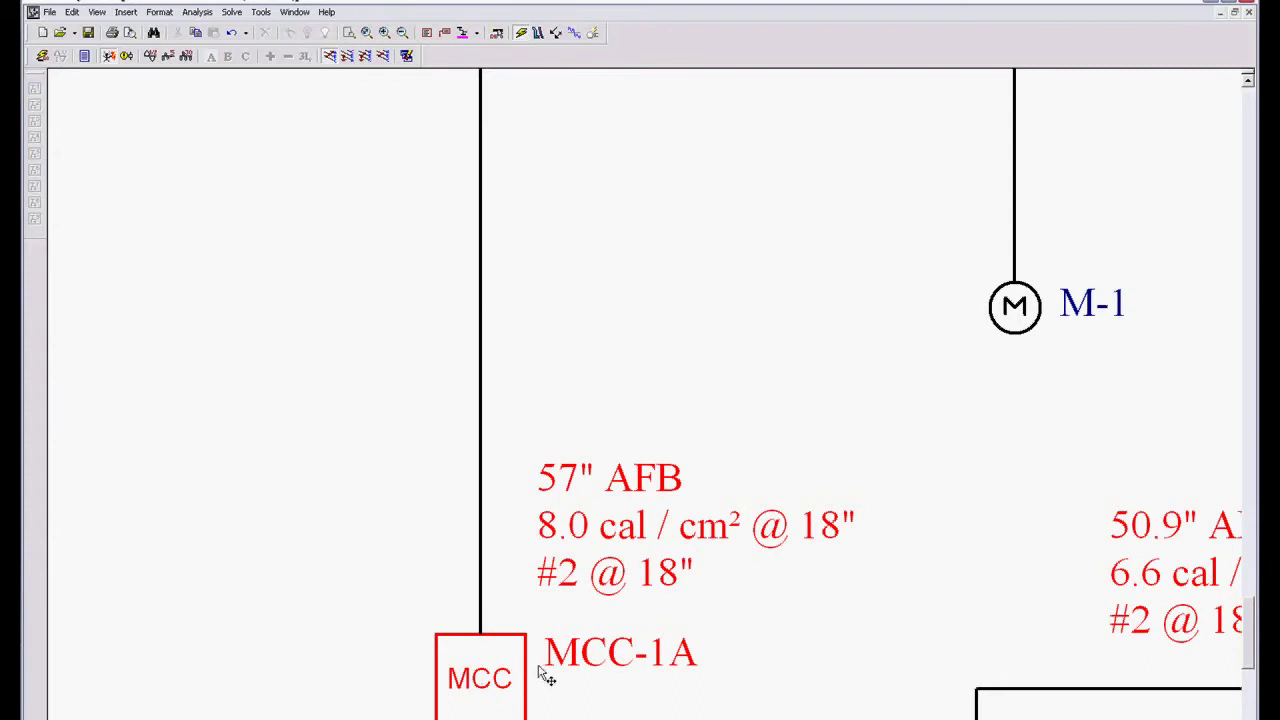
{"action": "scroll", "coordinate": [537, 678], "scroll_direction": "up", "scroll_amount": 1}
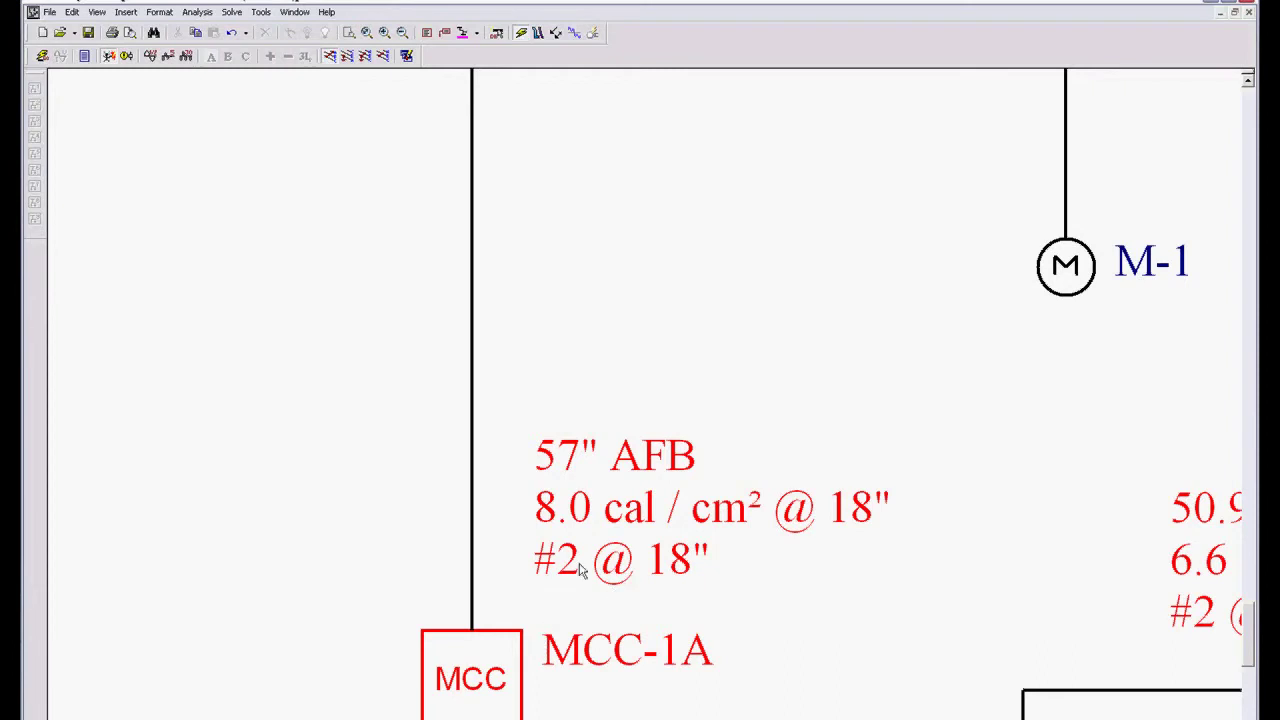
{"action": "scroll", "coordinate": [578, 570], "scroll_direction": "down", "scroll_amount": 1}
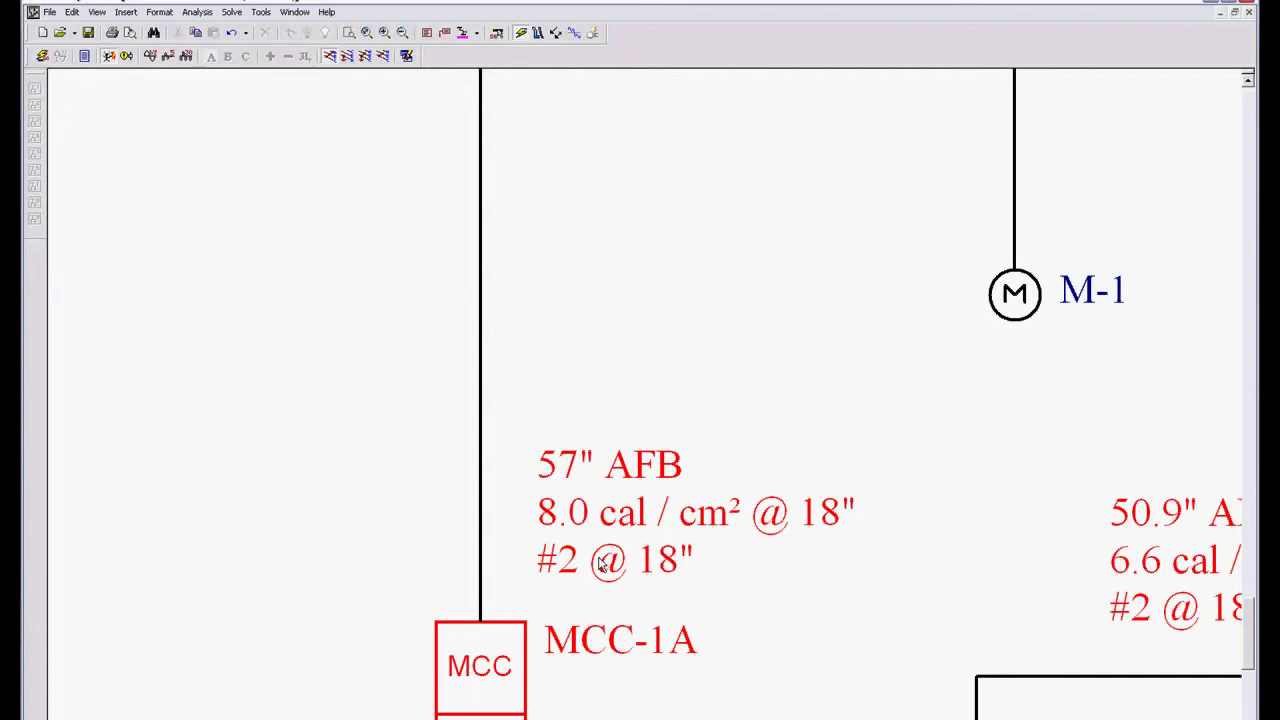
{"action": "scroll", "coordinate": [646, 403], "scroll_direction": "up", "scroll_amount": 2}
{"action": "scroll", "coordinate": [550, 415], "scroll_direction": "up", "scroll_amount": 5}
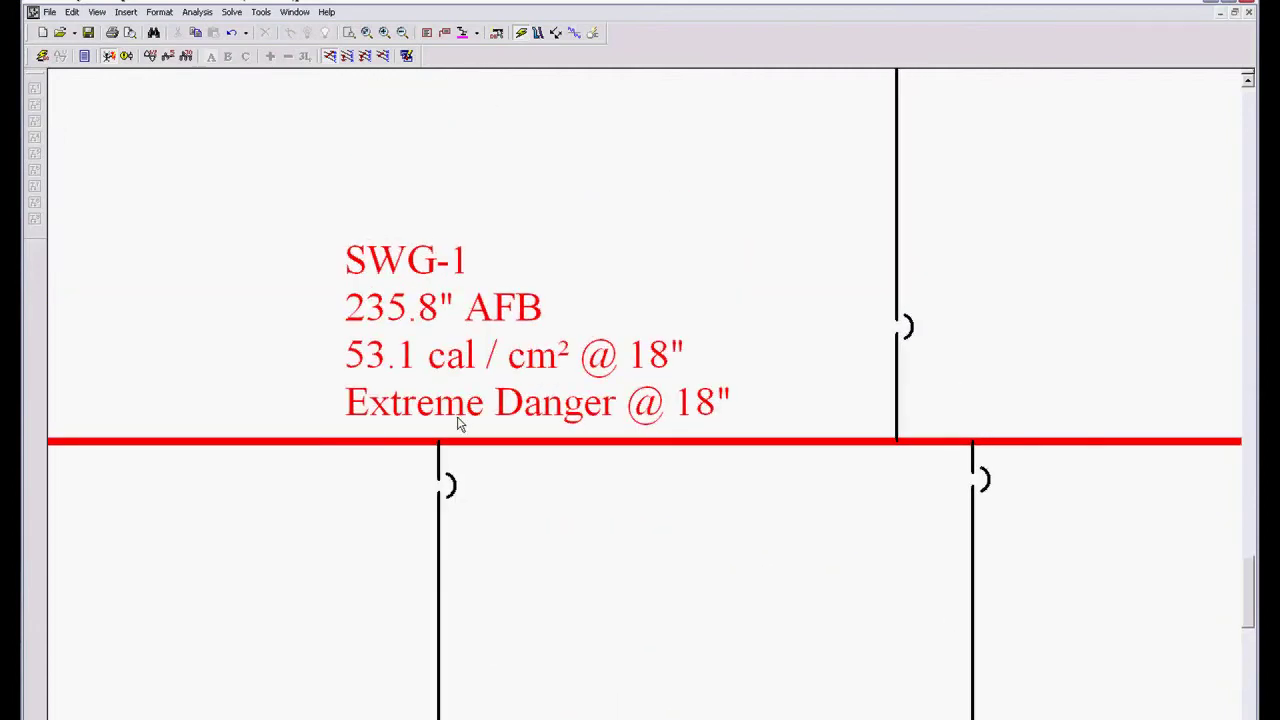
{"action": "scroll", "coordinate": [458, 423], "scroll_direction": "down", "scroll_amount": 1}
{"action": "scroll", "coordinate": [500, 514], "scroll_direction": "up", "scroll_amount": 2}
{"action": "scroll", "coordinate": [516, 612], "scroll_direction": "up", "scroll_amount": 1}
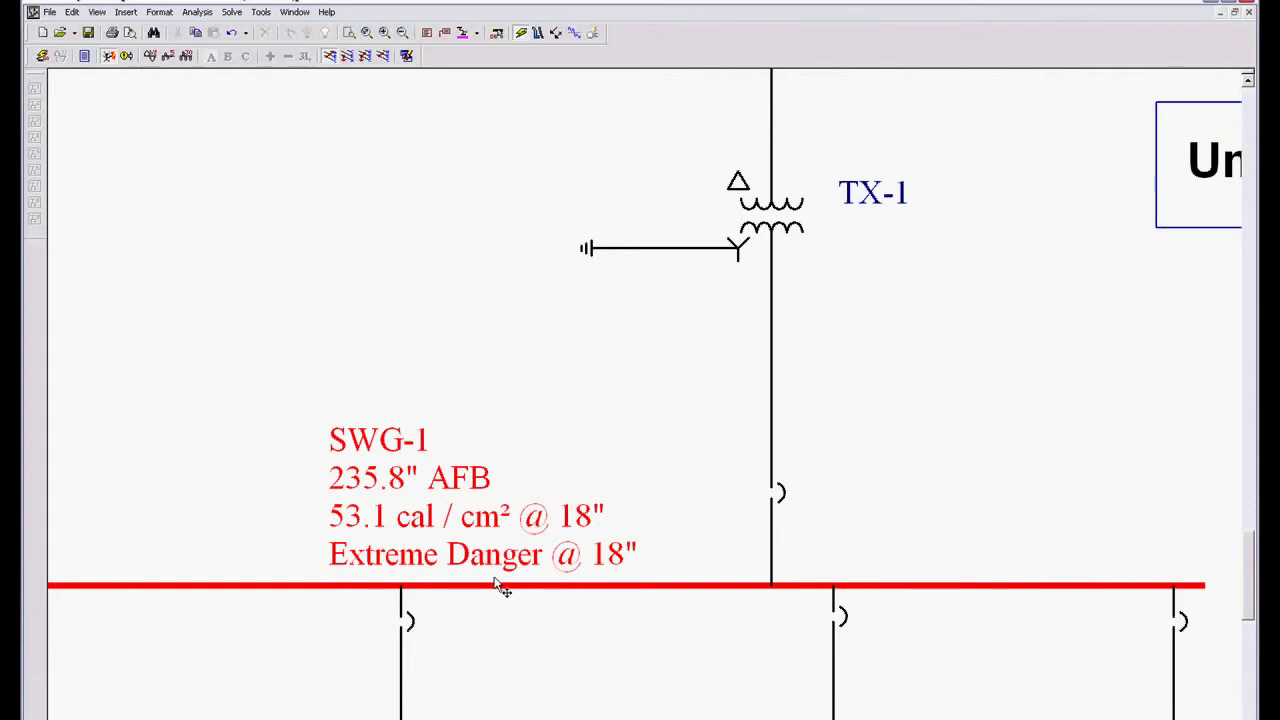
{"action": "scroll", "coordinate": [498, 585], "scroll_direction": "down", "scroll_amount": 1}
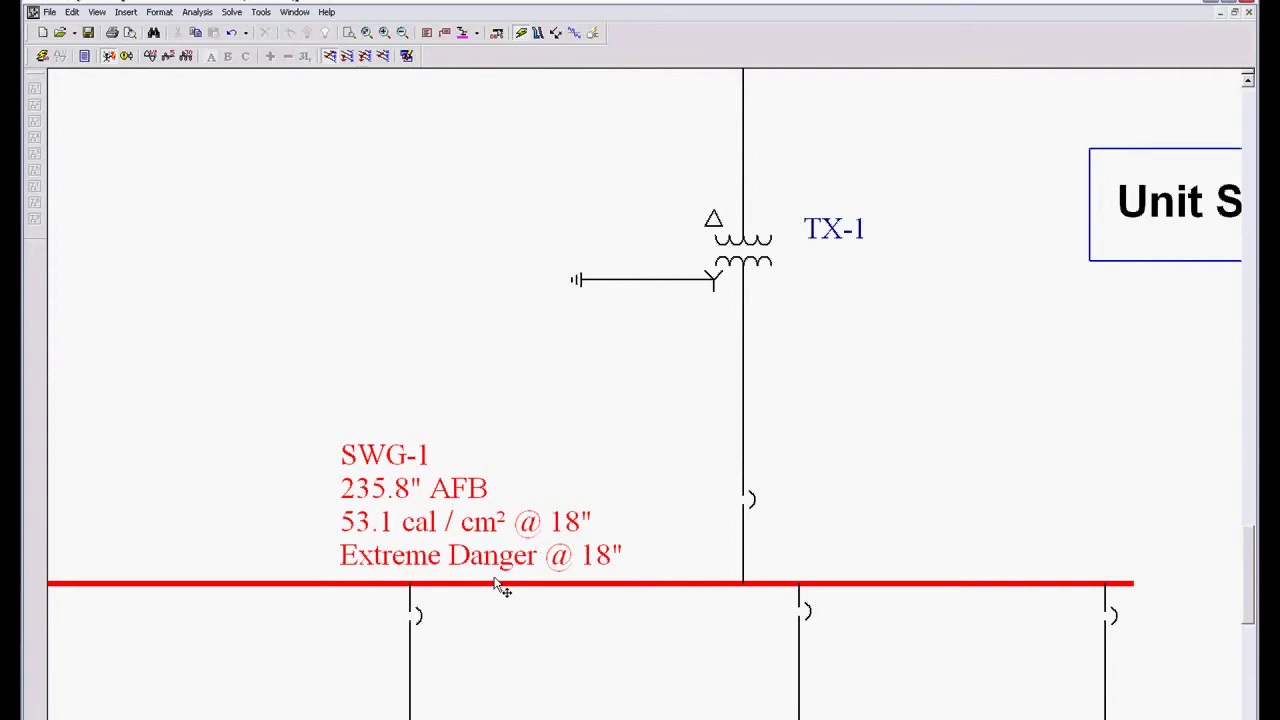
{"action": "scroll", "coordinate": [498, 585], "scroll_direction": "down", "scroll_amount": 1}
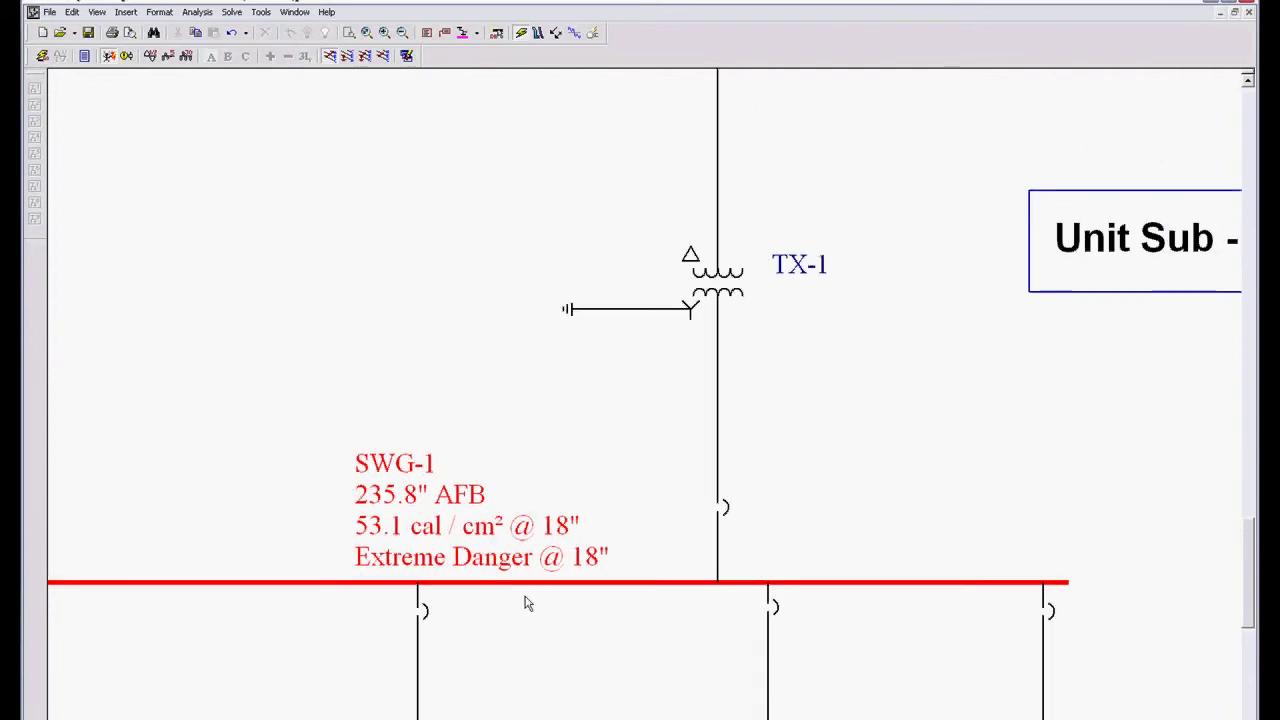
{"action": "scroll", "coordinate": [545, 620], "scroll_direction": "down", "scroll_amount": 1}
{"action": "scroll", "coordinate": [540, 662], "scroll_direction": "down", "scroll_amount": 1}
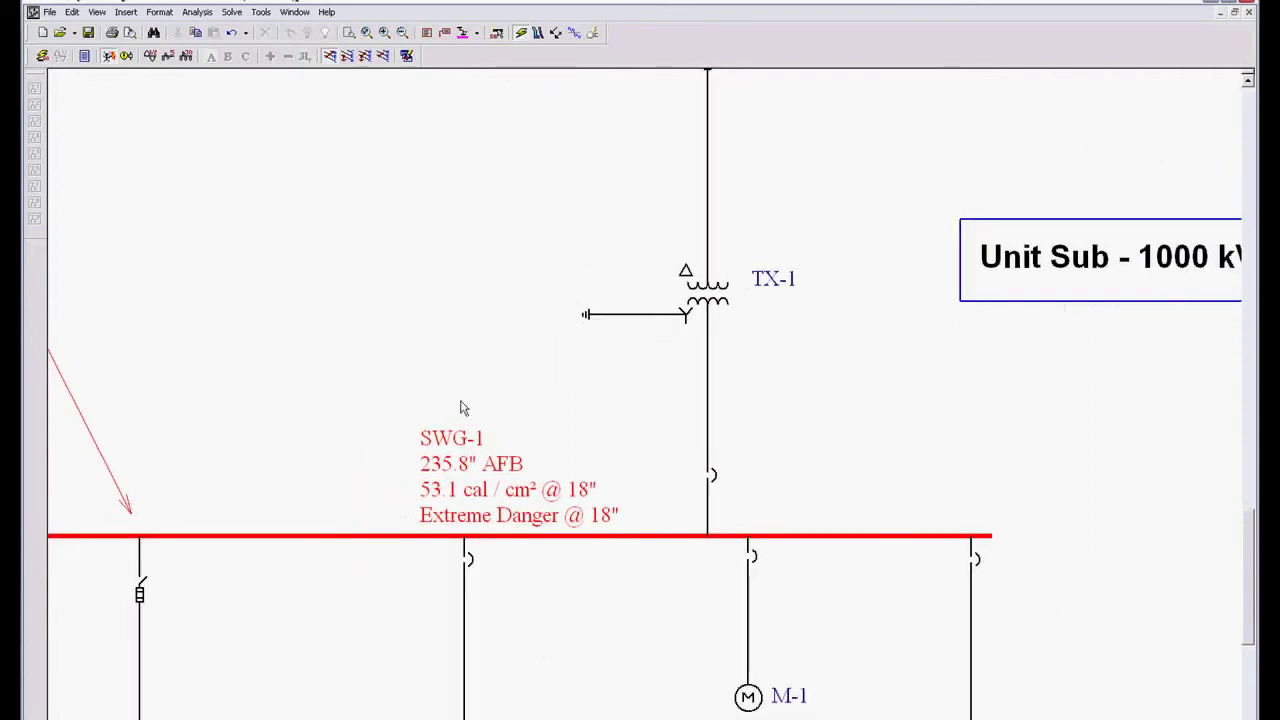
{"action": "left_click", "coordinate": [295, 12]}
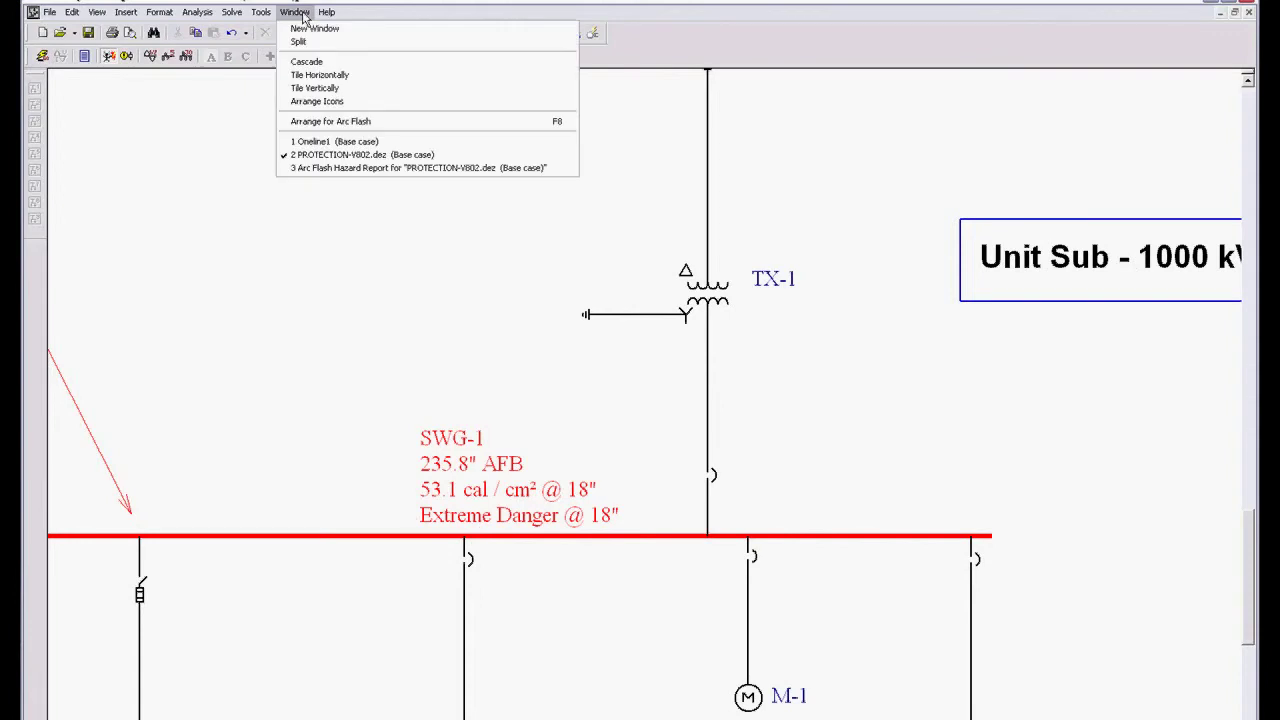
Step: Show the Arc Flash Hazard Report and highlight columns Bus Name through Bolted Fault
{"action": "left_click", "coordinate": [378, 170]}
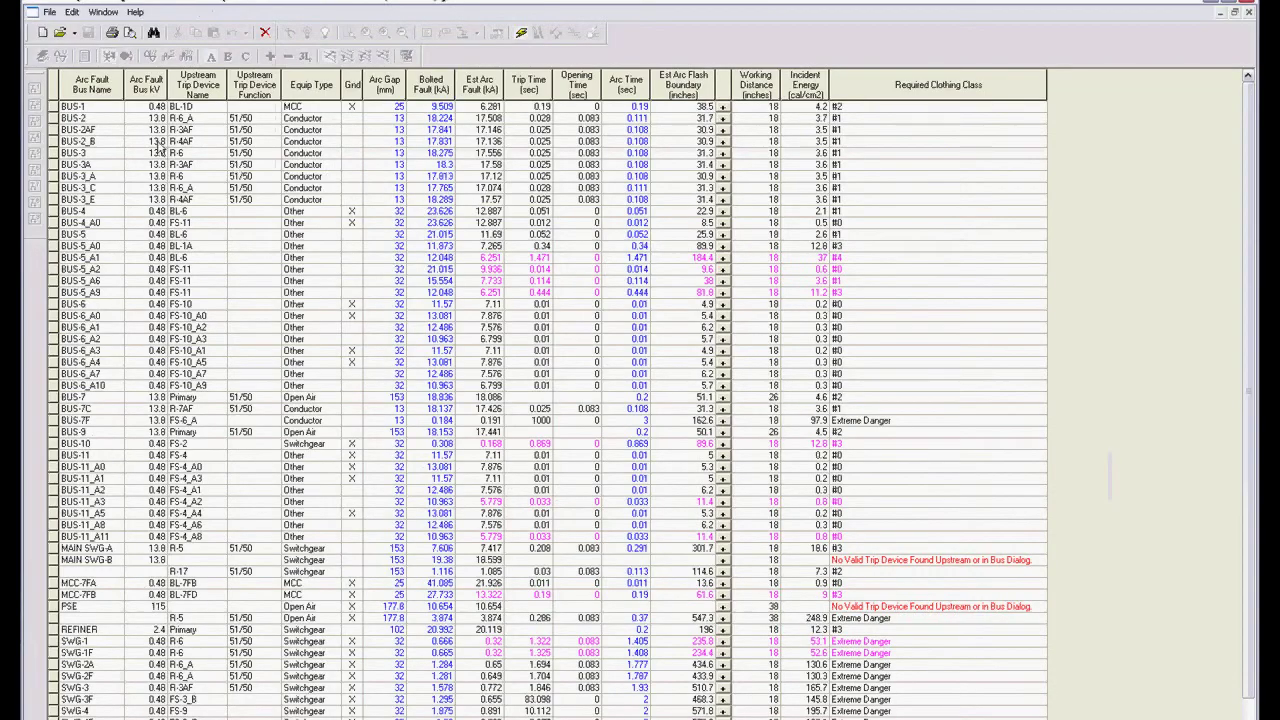
{"action": "left_click", "coordinate": [91, 88]}
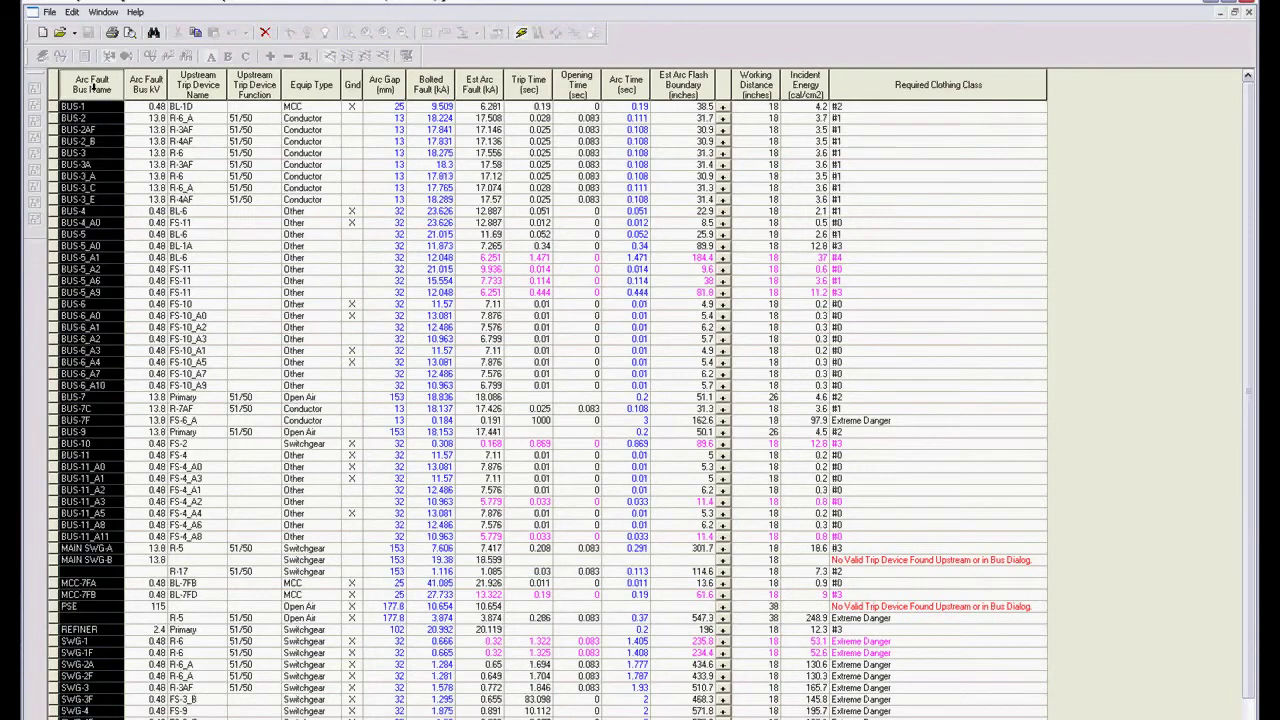
{"action": "left_click", "coordinate": [144, 86]}
{"action": "left_click", "coordinate": [206, 88]}
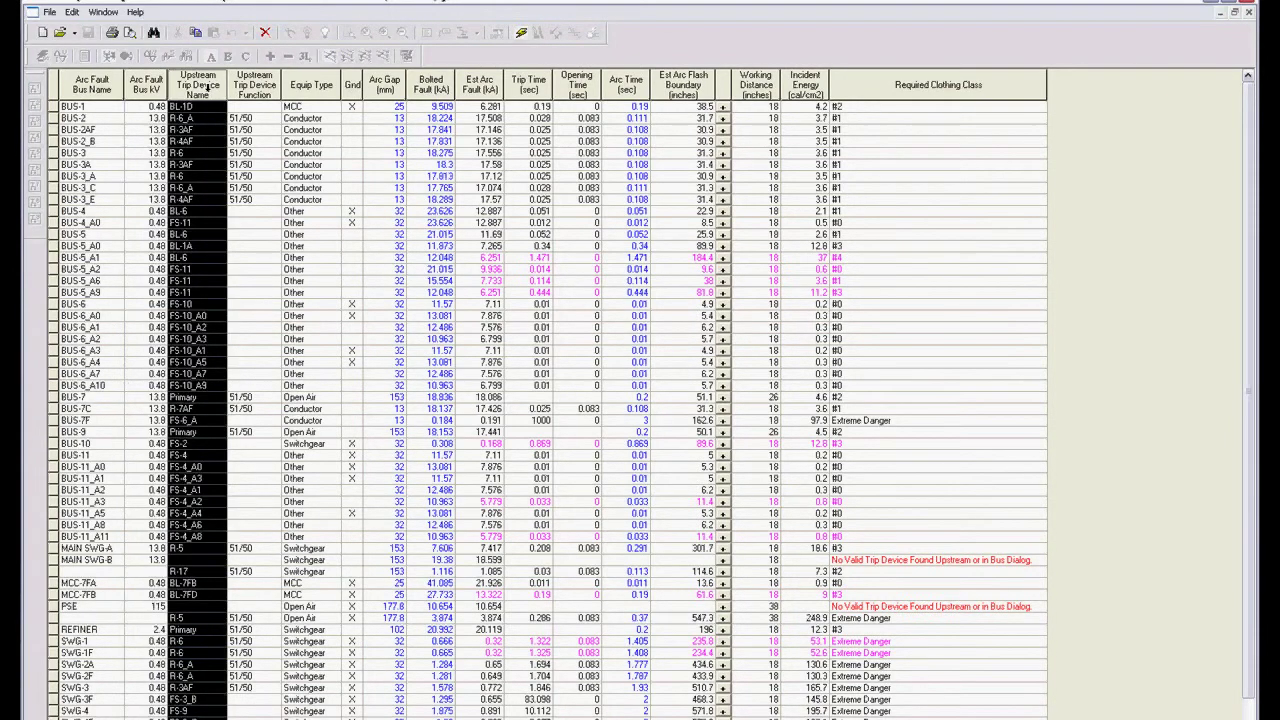
{"action": "left_click", "coordinate": [256, 86]}
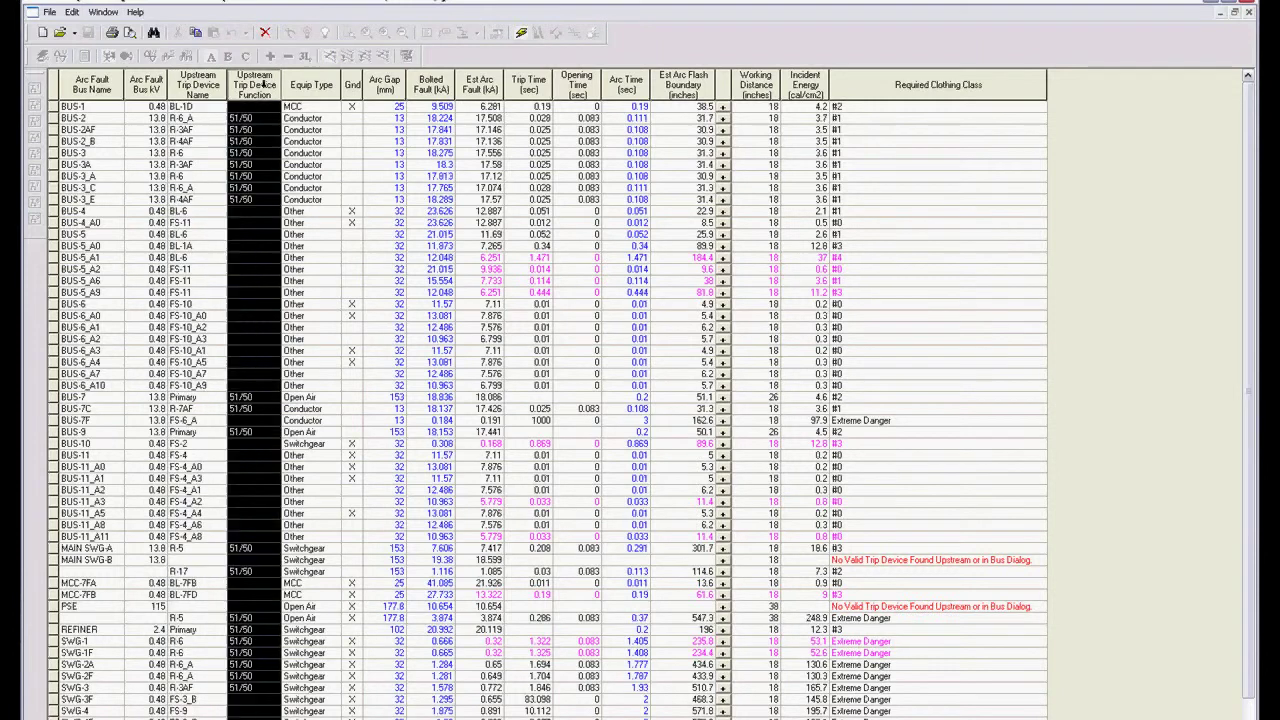
{"action": "left_click", "coordinate": [319, 86]}
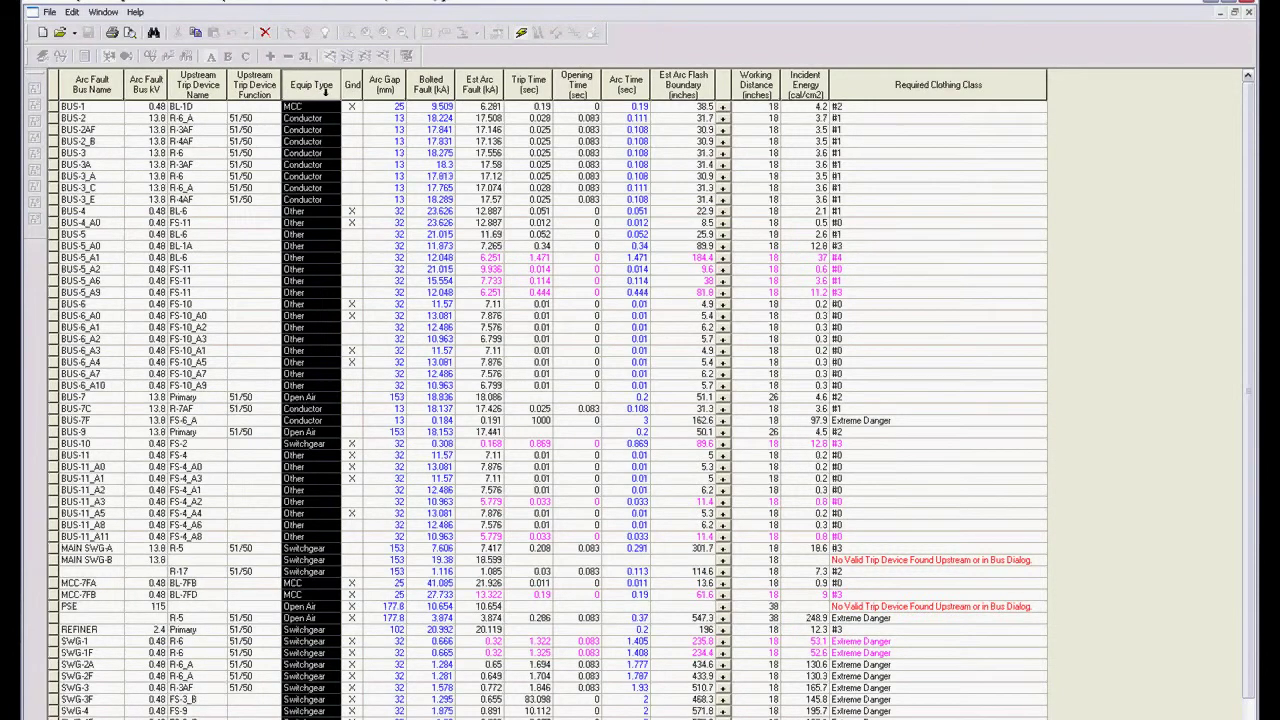
{"action": "left_click", "coordinate": [352, 88]}
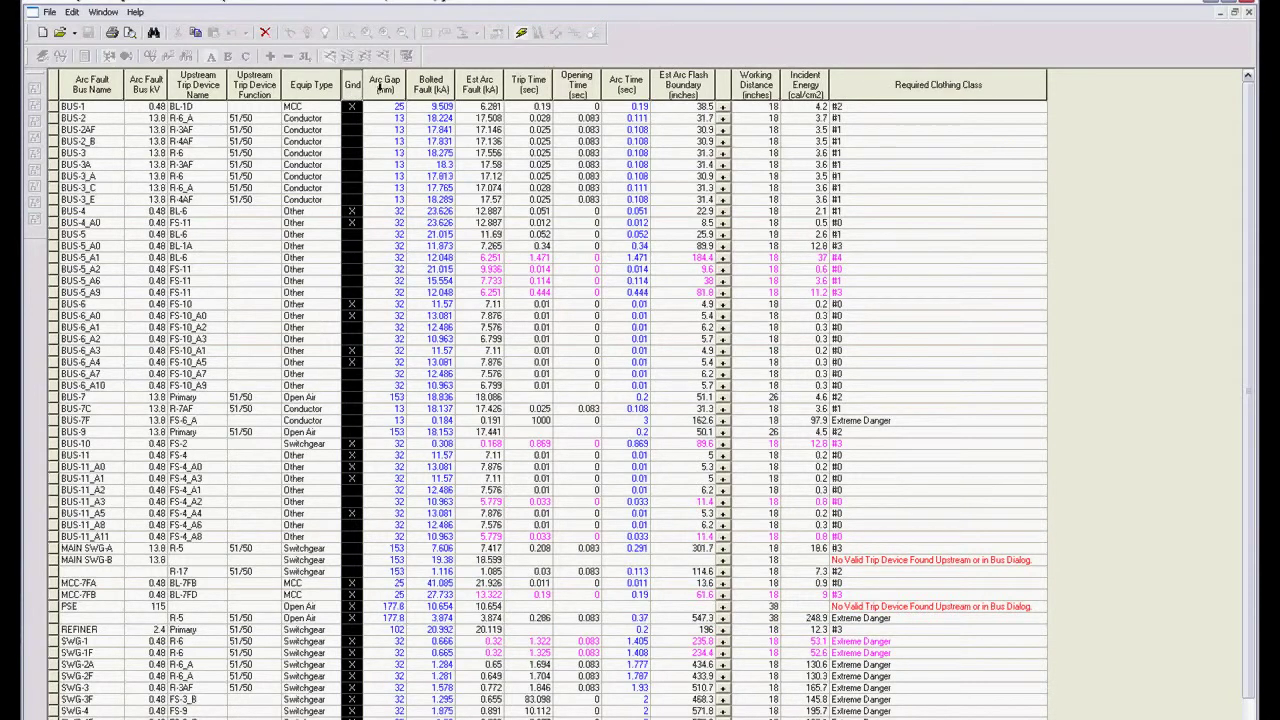
{"action": "left_click", "coordinate": [380, 86]}
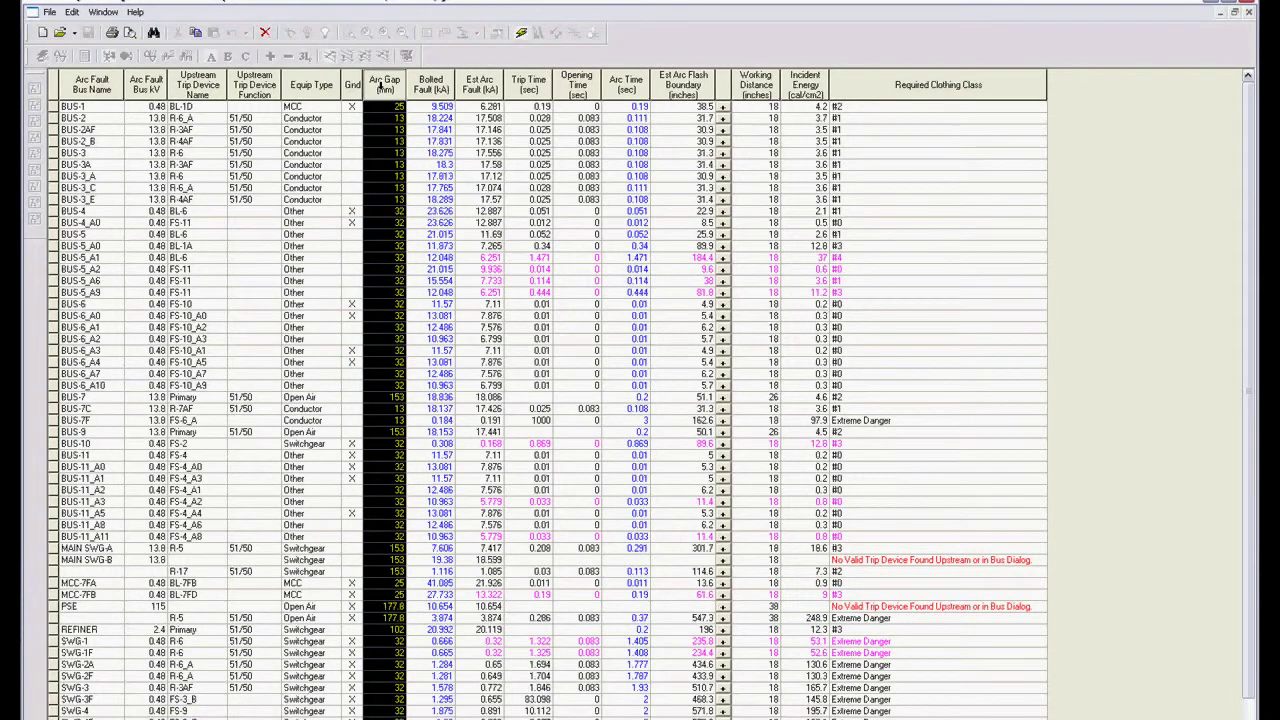
{"action": "left_click", "coordinate": [432, 89]}
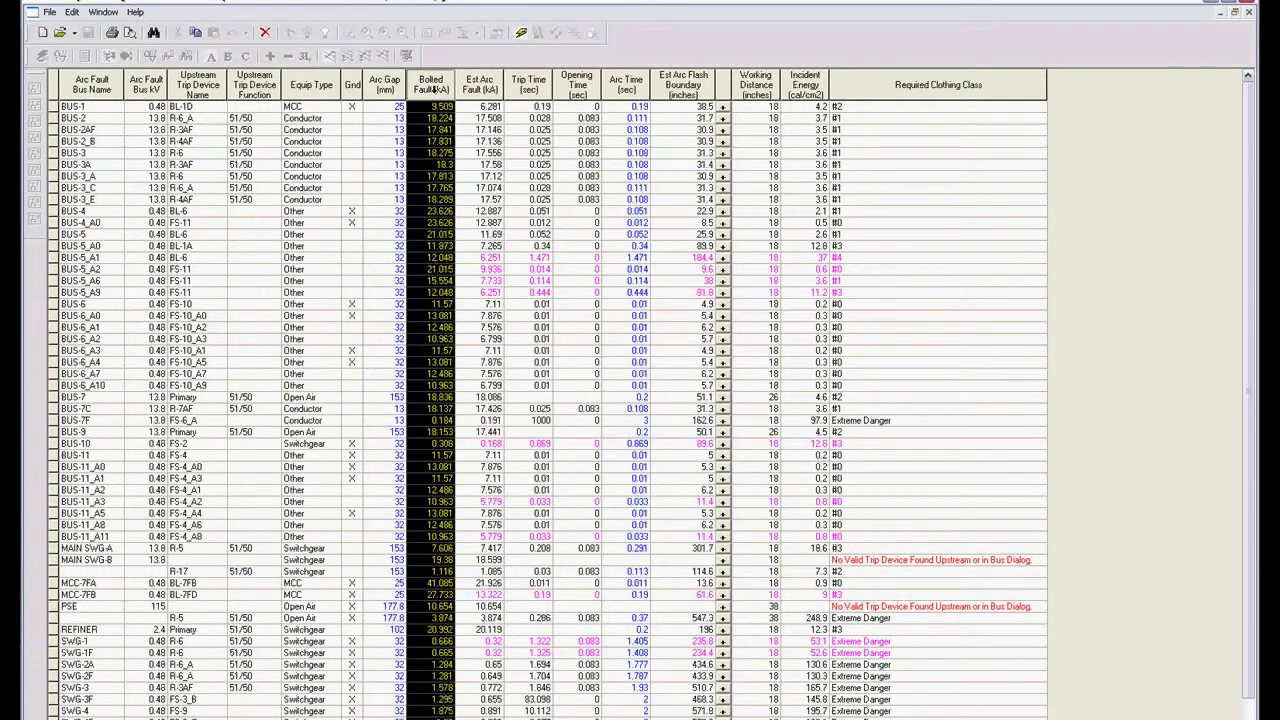
Step: Highlight the report columns from Est Arc Fault through Required Clothing Class
{"action": "left_click", "coordinate": [462, 89]}
{"action": "left_click", "coordinate": [532, 88]}
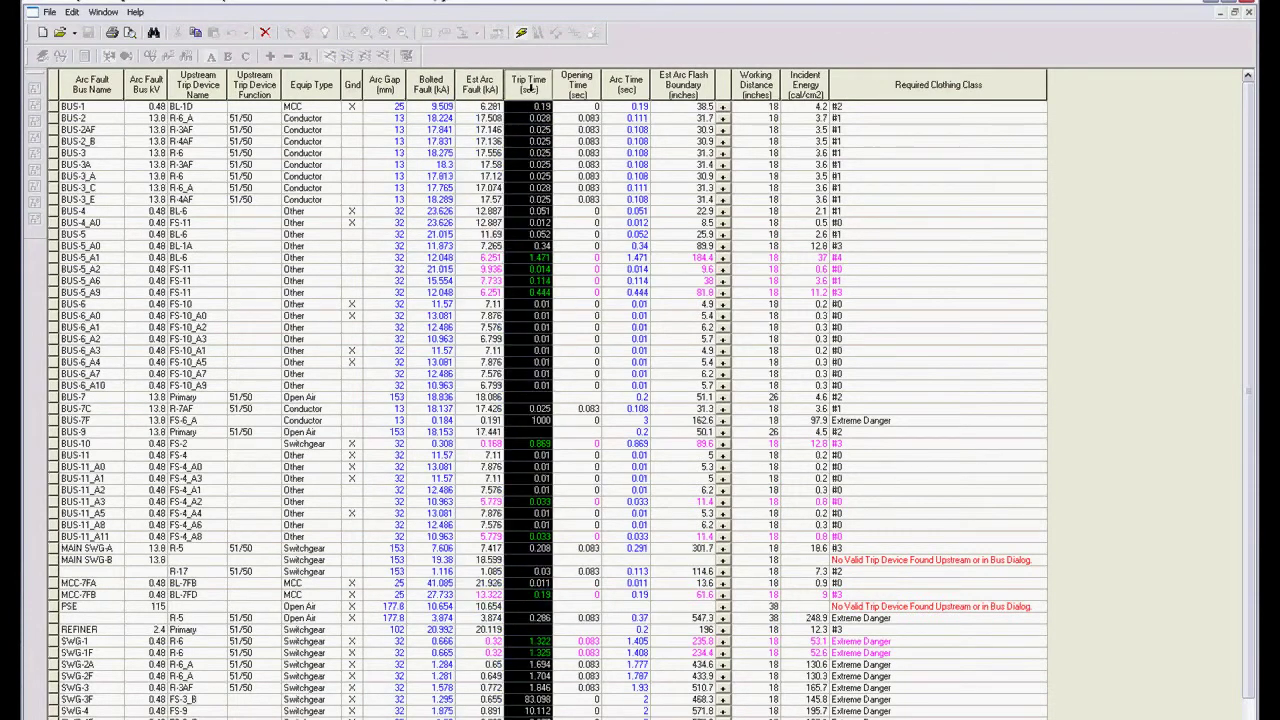
{"action": "left_click", "coordinate": [568, 86]}
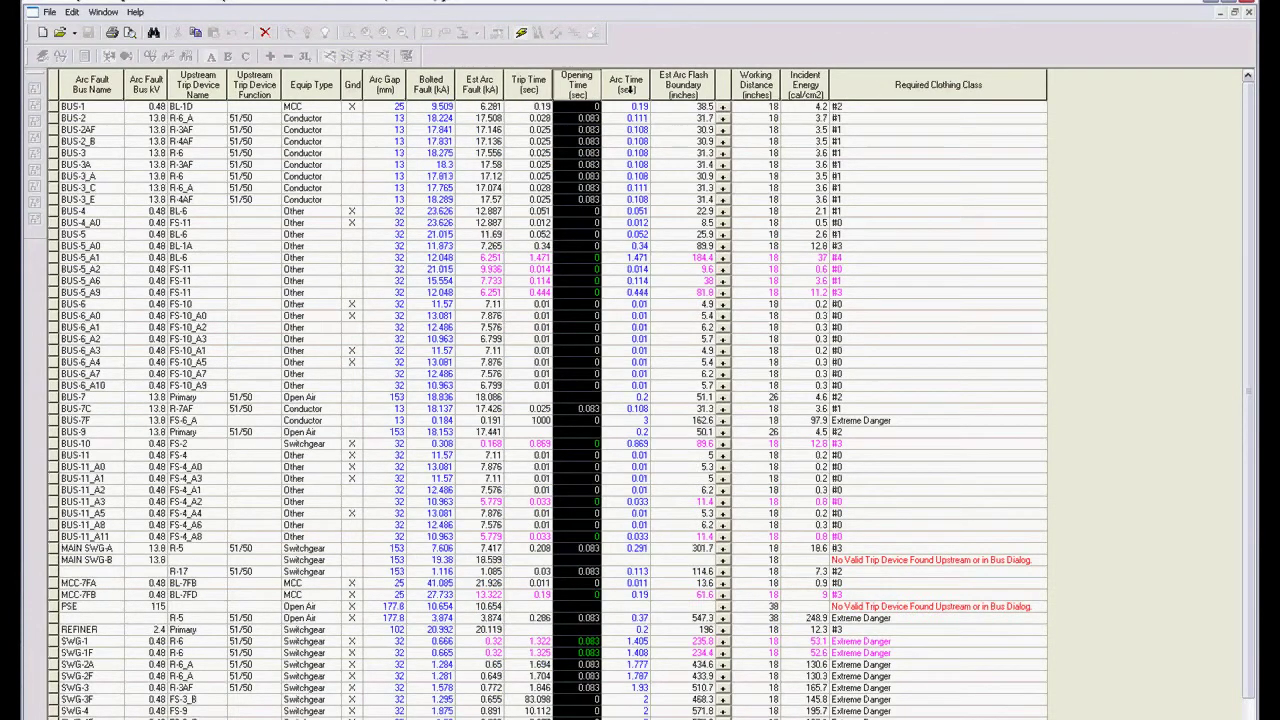
{"action": "left_click", "coordinate": [627, 89]}
{"action": "left_click", "coordinate": [668, 88]}
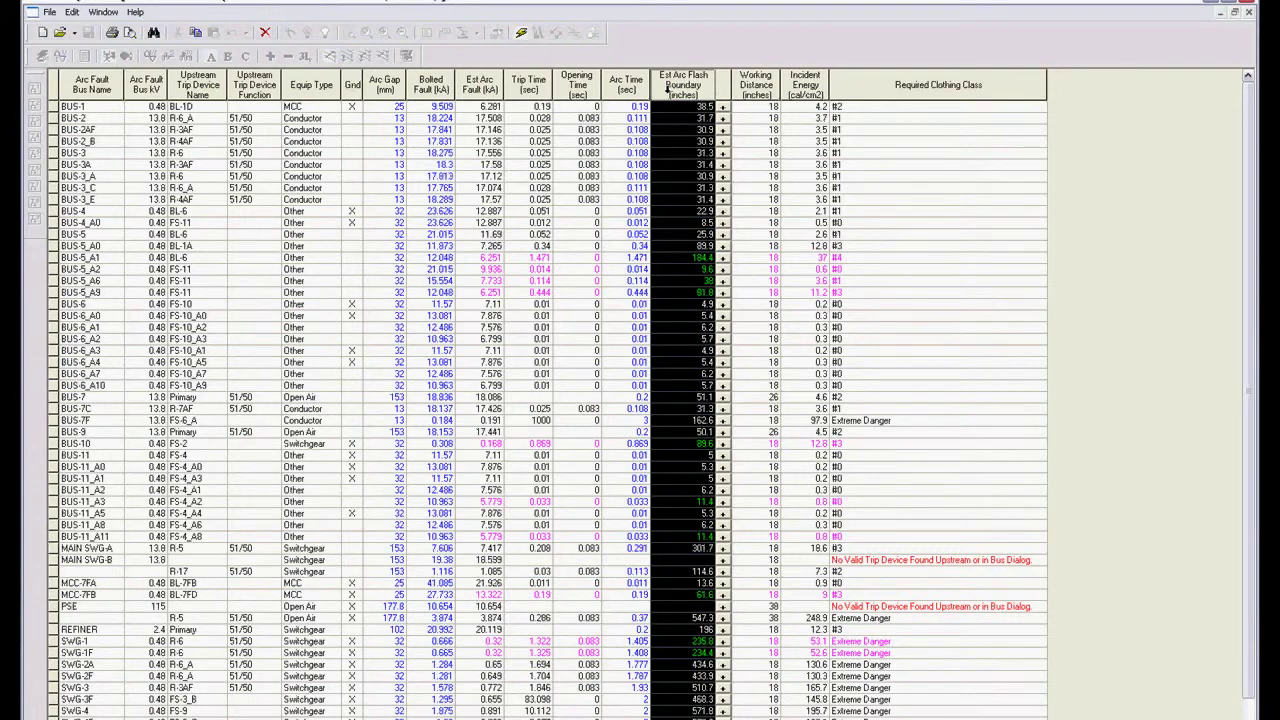
{"action": "left_click", "coordinate": [748, 88]}
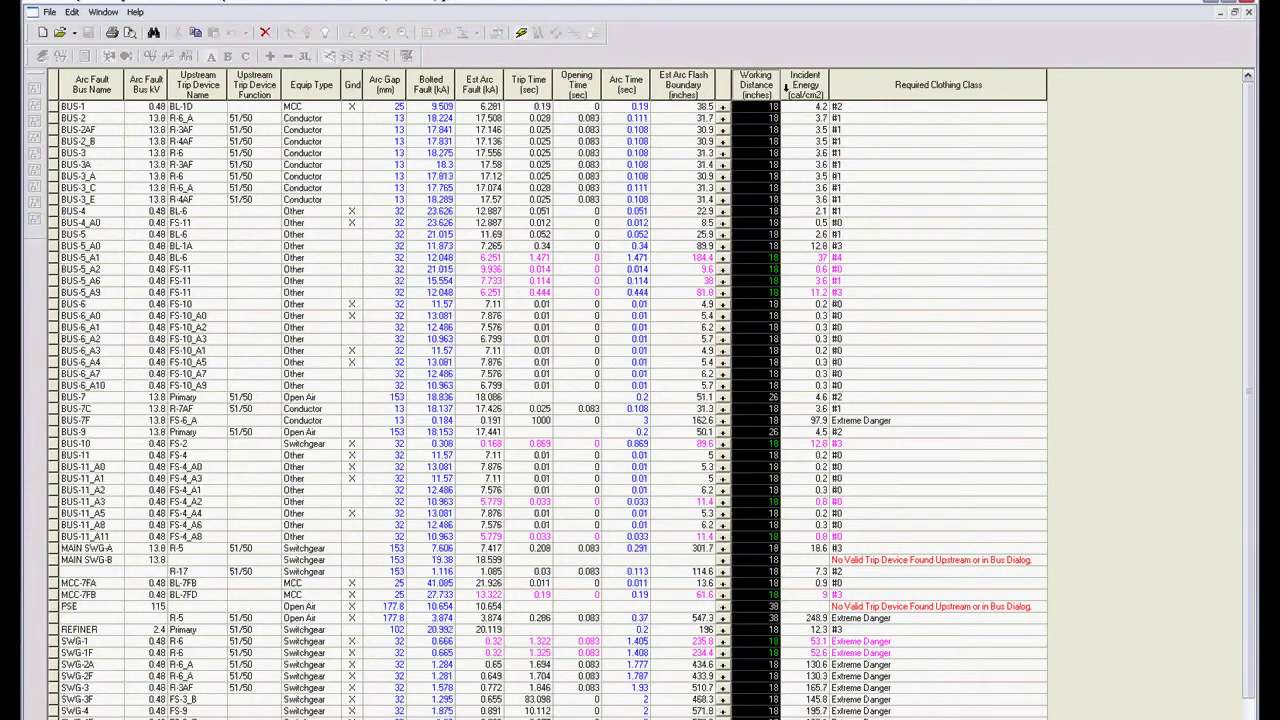
{"action": "left_click", "coordinate": [802, 88]}
{"action": "left_click", "coordinate": [851, 88]}
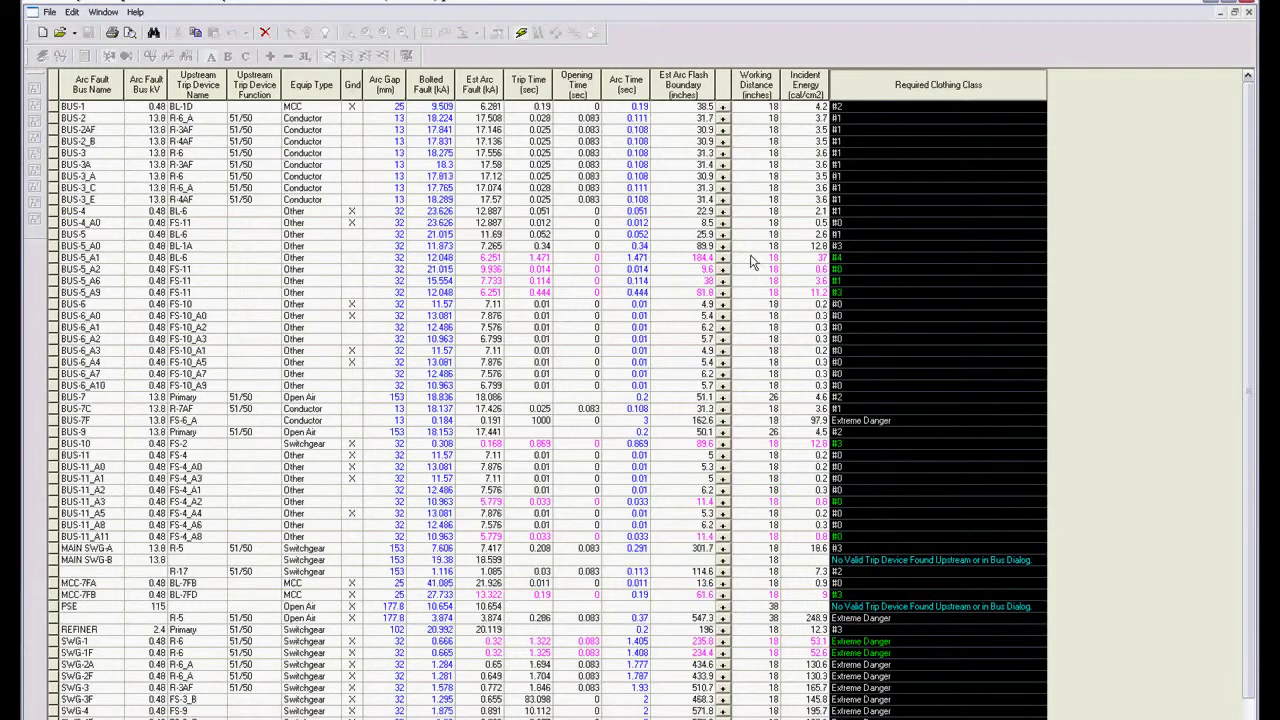
Step: Expand the BUS-5_A9 row to show 24 and 36 inch working distance results
{"action": "left_click", "coordinate": [723, 293]}
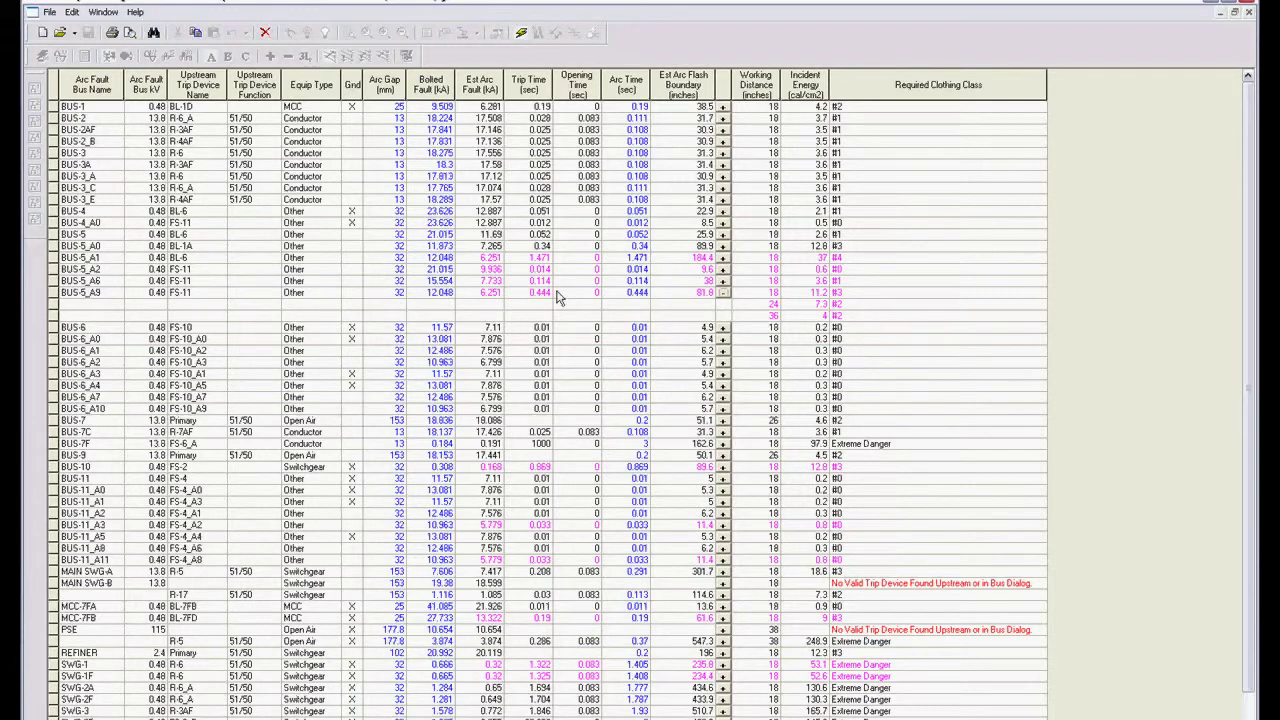
{"action": "right_click", "coordinate": [55, 293]}
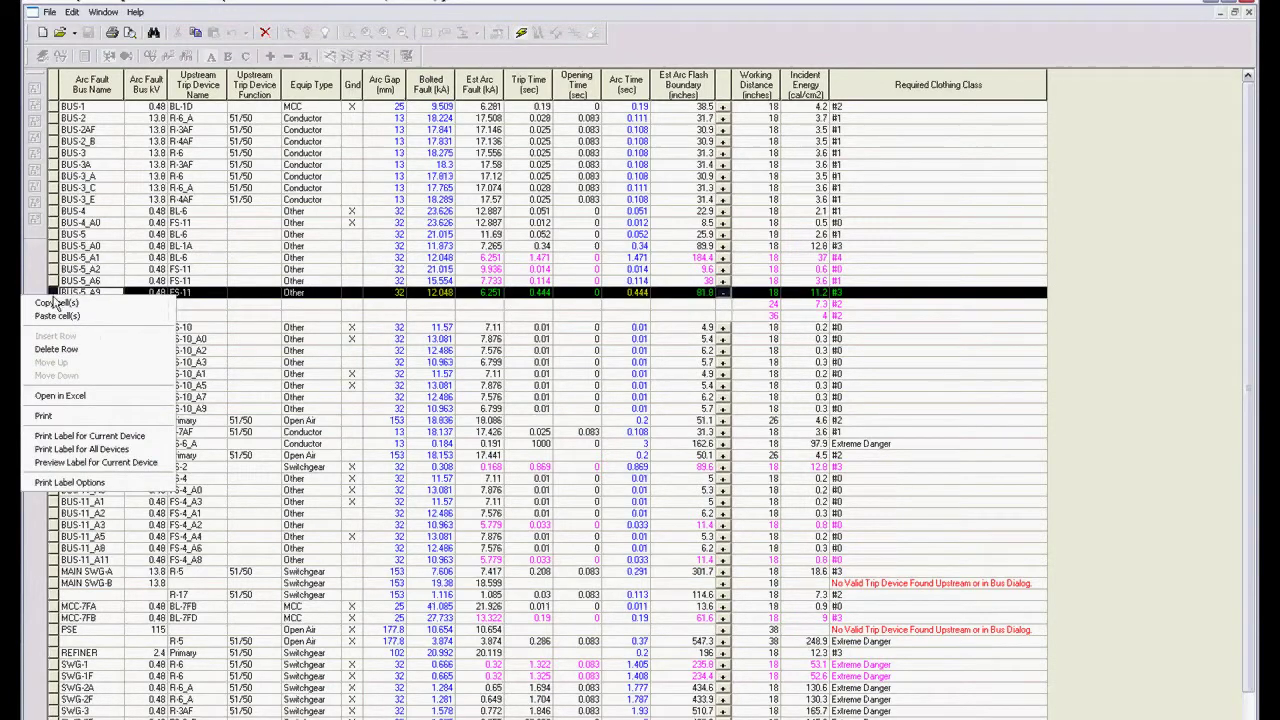
Step: Preview the BUS-5_A9 warning label (11.2 cal/cm², PPE #3), then close the preview and report
{"action": "left_click", "coordinate": [86, 464]}
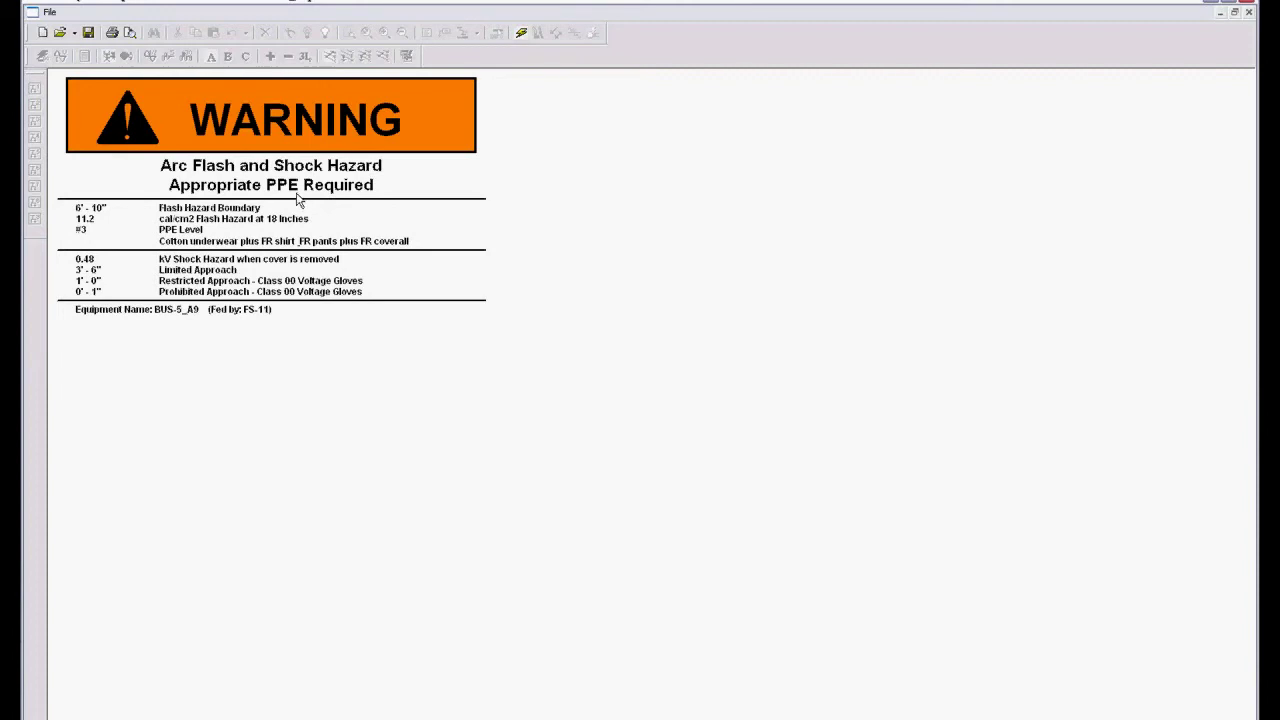
{"action": "left_click", "coordinate": [1248, 14]}
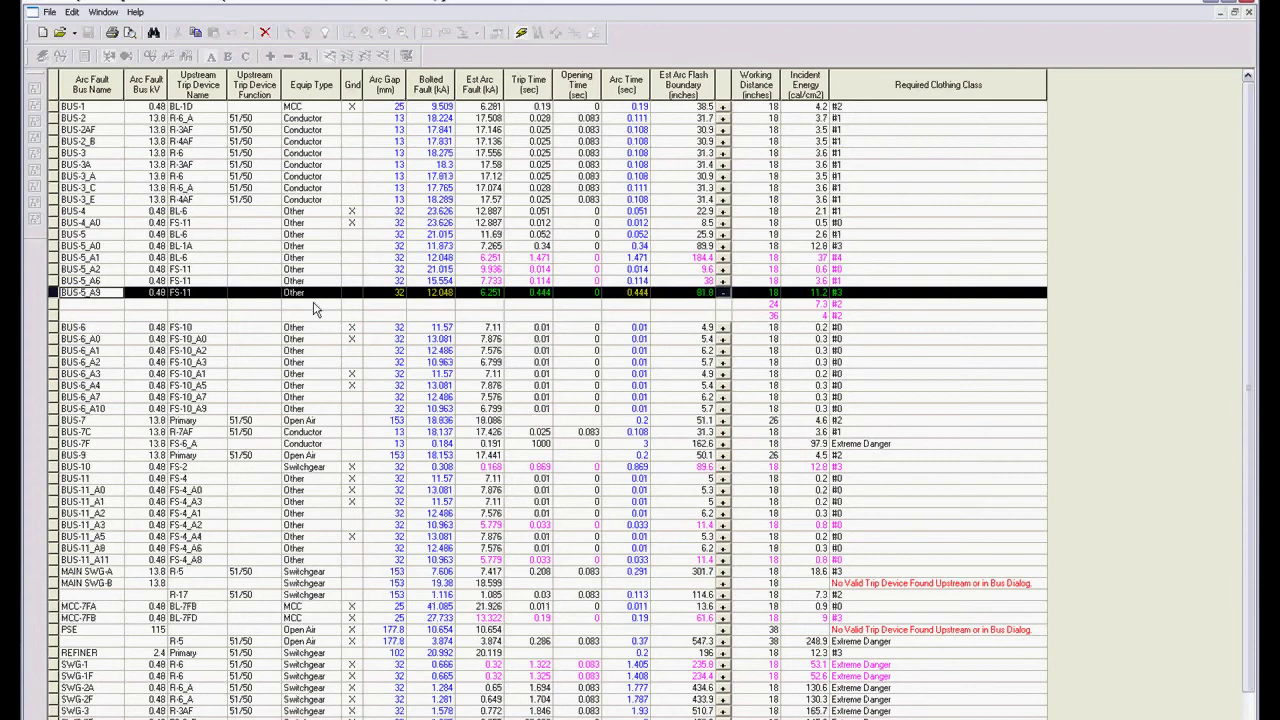
{"action": "left_click", "coordinate": [1249, 15]}
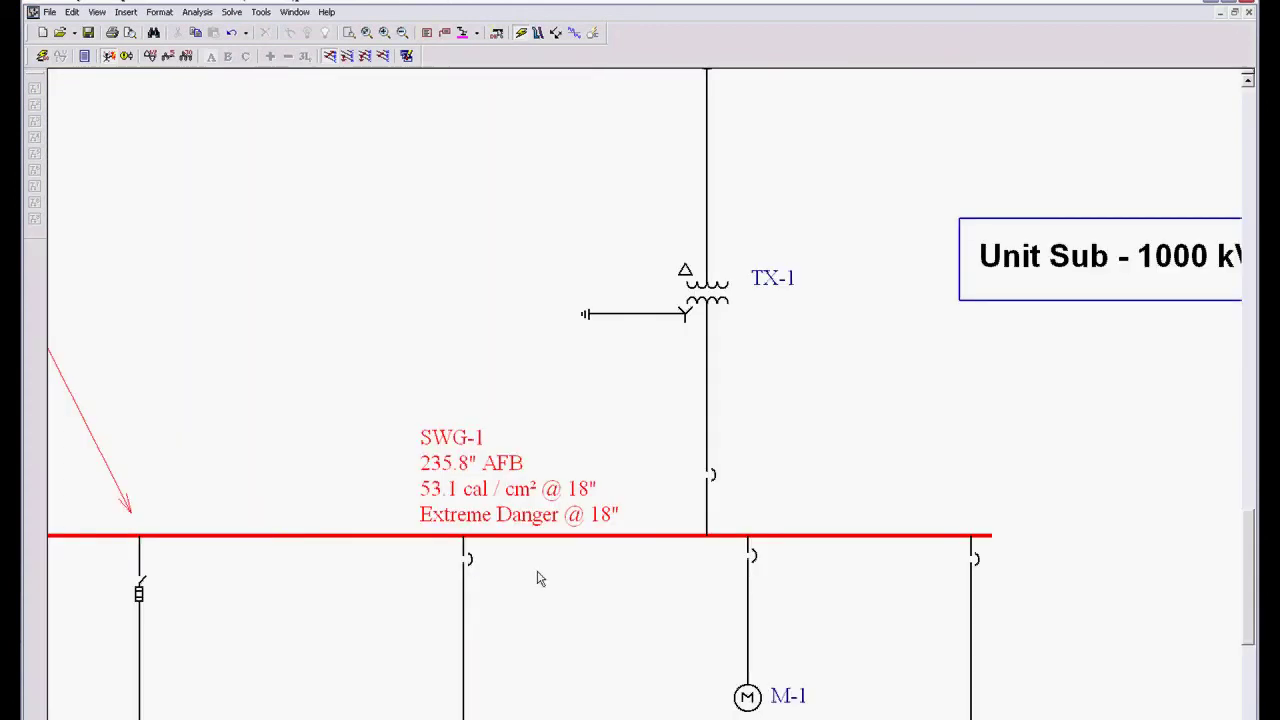